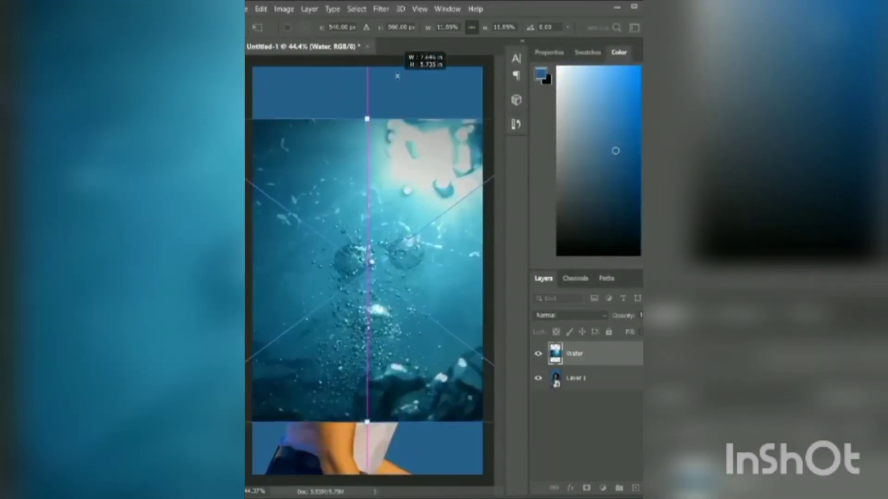
# Step: Scale the water-bubbles image to fill the canvas and set its blend mode to Color
pyautogui.moveTo(367, 185)
pyautogui.mouseDown()
pyautogui.moveTo(407, 124)
pyautogui.moveTo(455, 298)
pyautogui.mouseUp()
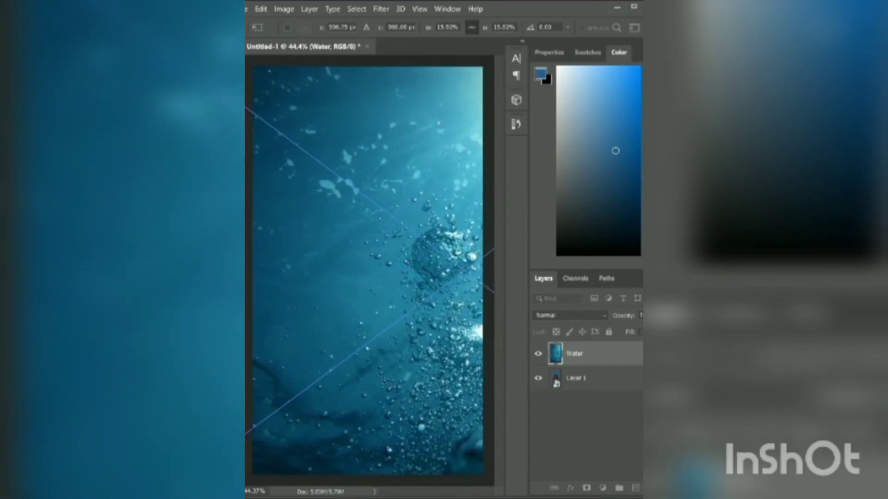
pyautogui.press('Return')
pyautogui.click(570, 316)
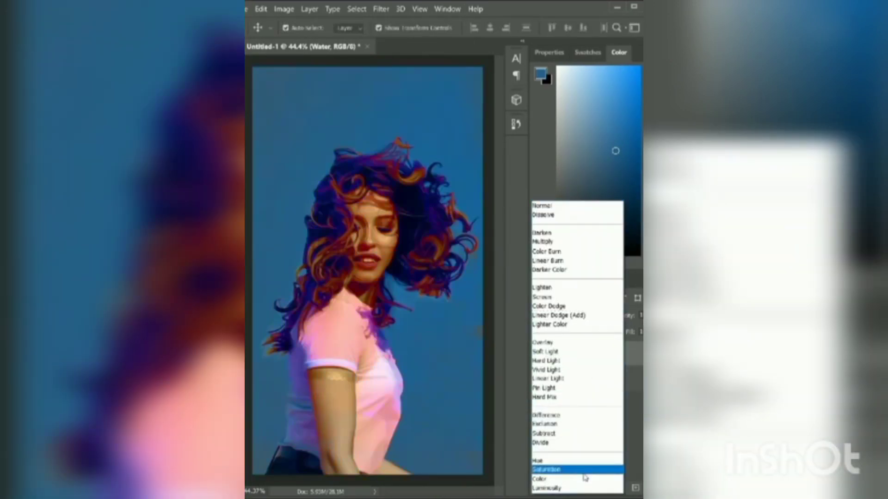
pyautogui.click(574, 478)
# Step: Duplicate the Water layer and set the copy's blend mode to Hard Light
pyautogui.hotkey('ctrl', 'j')
pyautogui.click(569, 315)
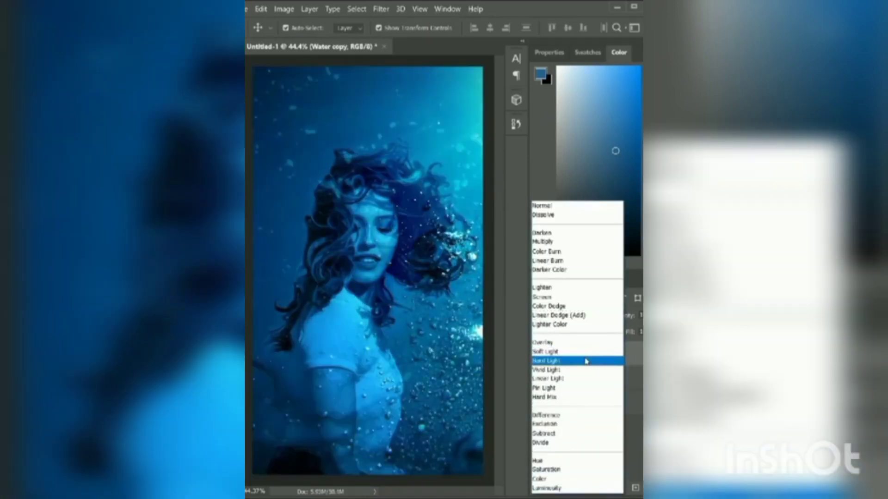
pyautogui.click(586, 361)
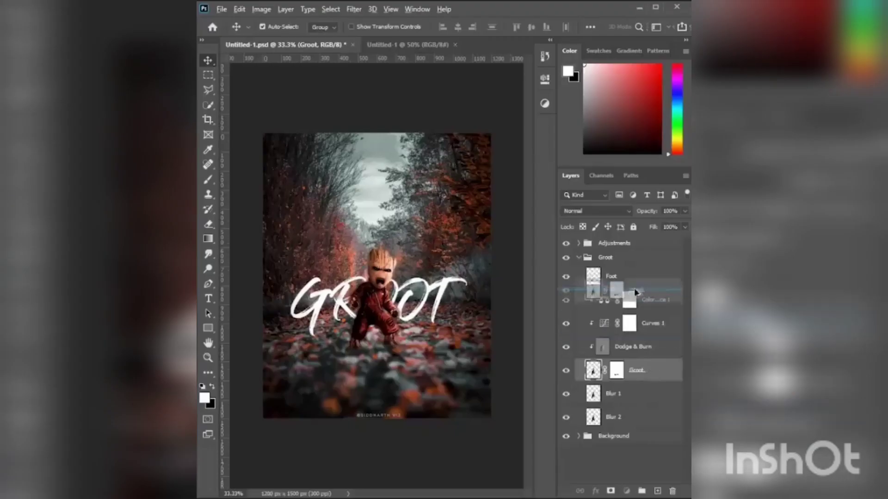
# Step: Duplicate Groot, flip the copy vertically and move it below his feet
pyautogui.moveTo(636, 291); pyautogui.dragTo(628, 282)
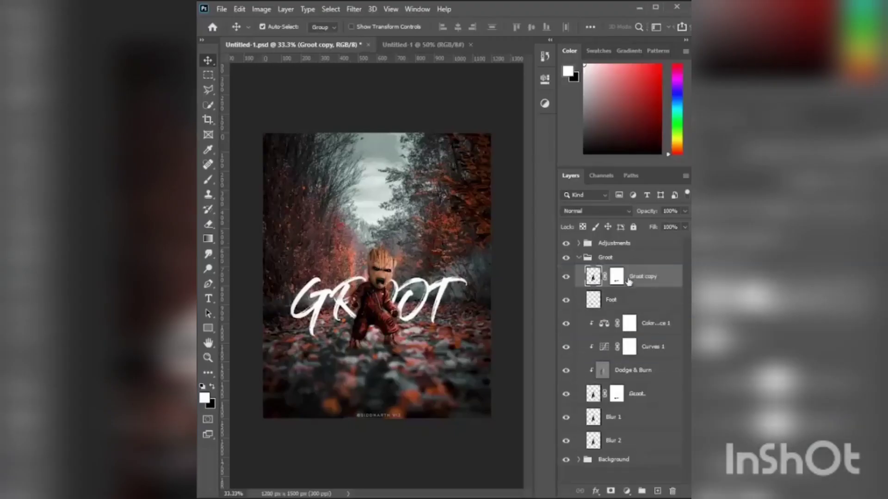
pyautogui.hotkey('ctrl', 't')
pyautogui.rightClick(386, 252)
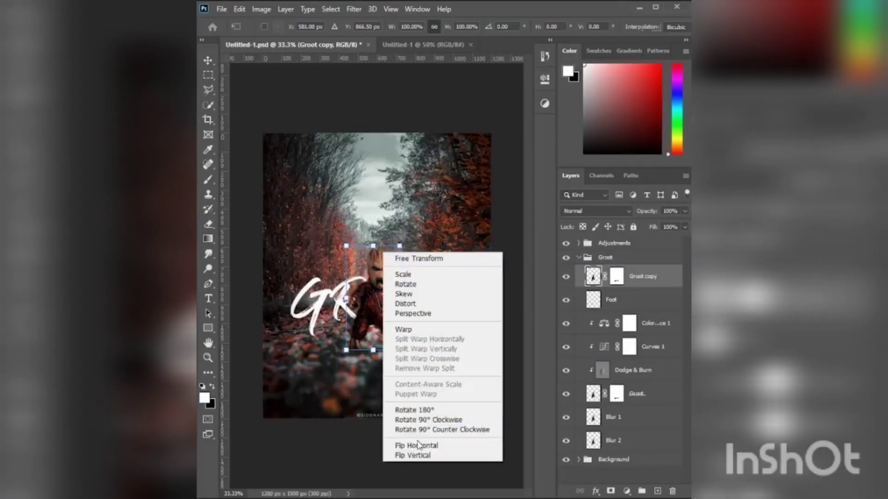
pyautogui.click(416, 455)
pyautogui.moveTo(381, 298); pyautogui.dragTo(381, 398)
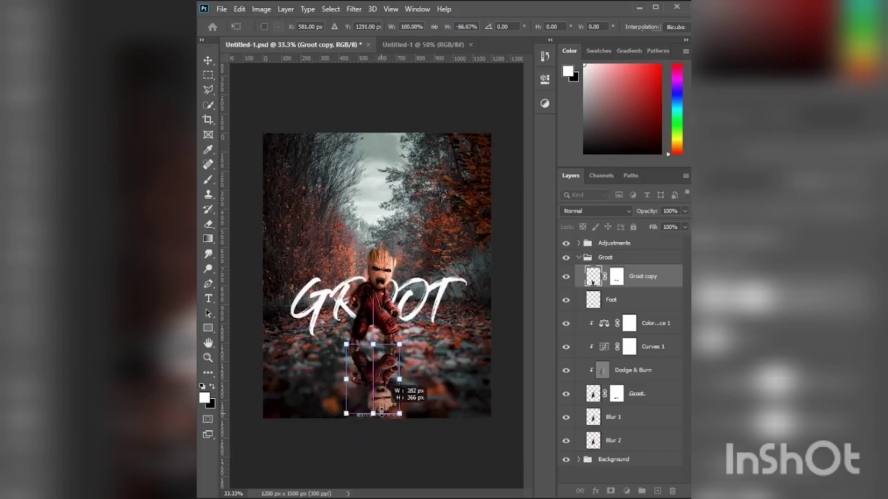
pyautogui.press('Return')
# Step: Give the Groot copy a black Color Overlay layer style
pyautogui.doubleClick(672, 283)
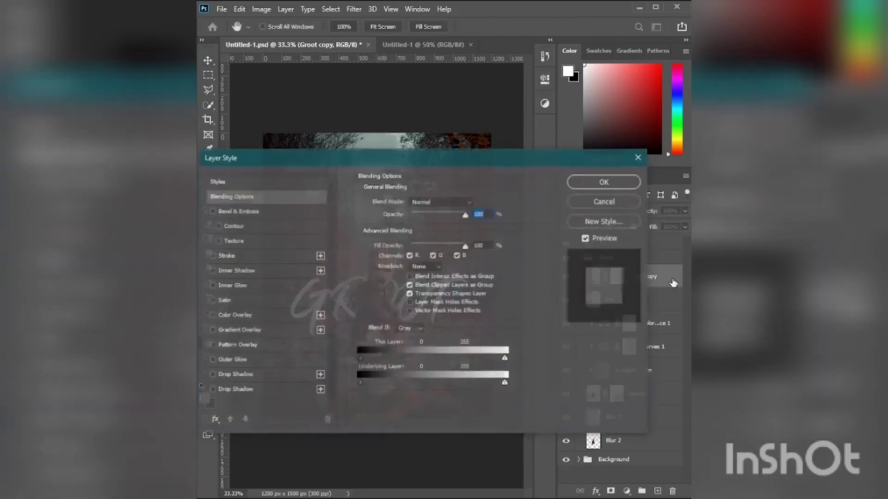
pyautogui.click(238, 315)
pyautogui.press('Return')
# Step: Blur the reflection with a 20.8 px Gaussian Blur and lower its opacity to 70%
pyautogui.click(354, 9)
pyautogui.moveTo(360, 138)
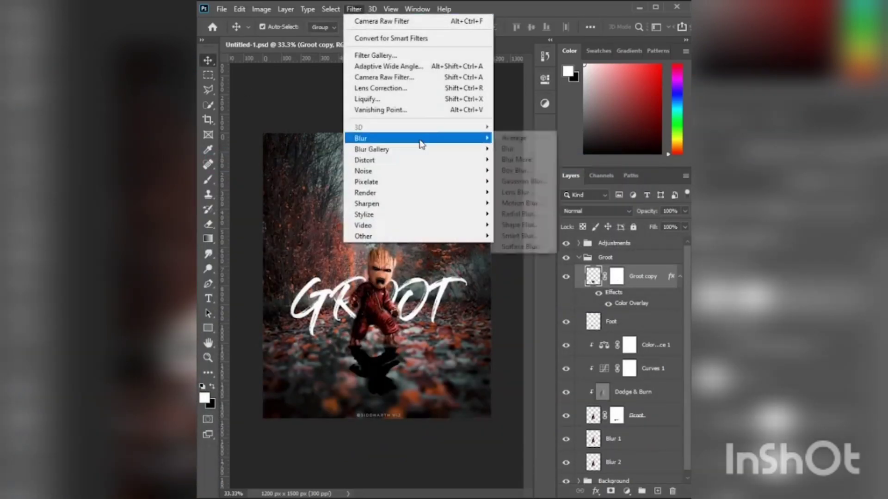
pyautogui.click(514, 180)
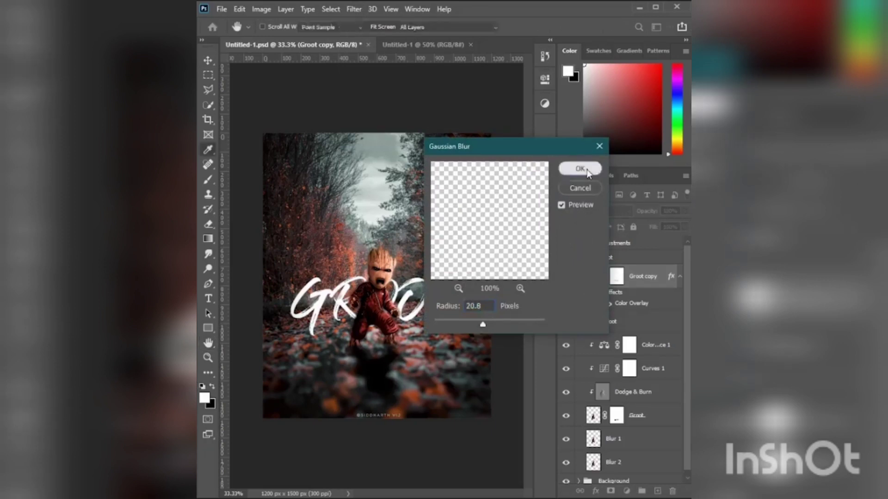
pyautogui.click(579, 169)
pyautogui.click(684, 210)
pyautogui.moveTo(686, 224); pyautogui.dragTo(653, 223)
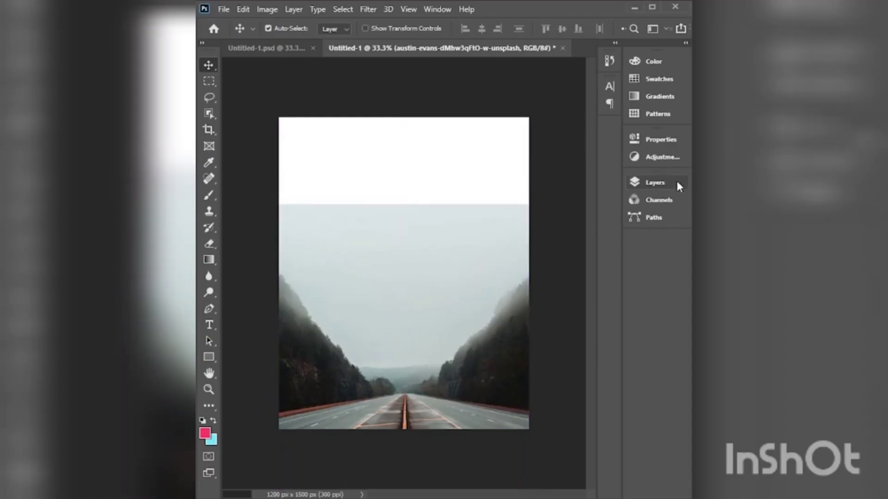
# Step: Duplicate the road photo layer, flip it vertically and move it toward the top
pyautogui.click(654, 183)
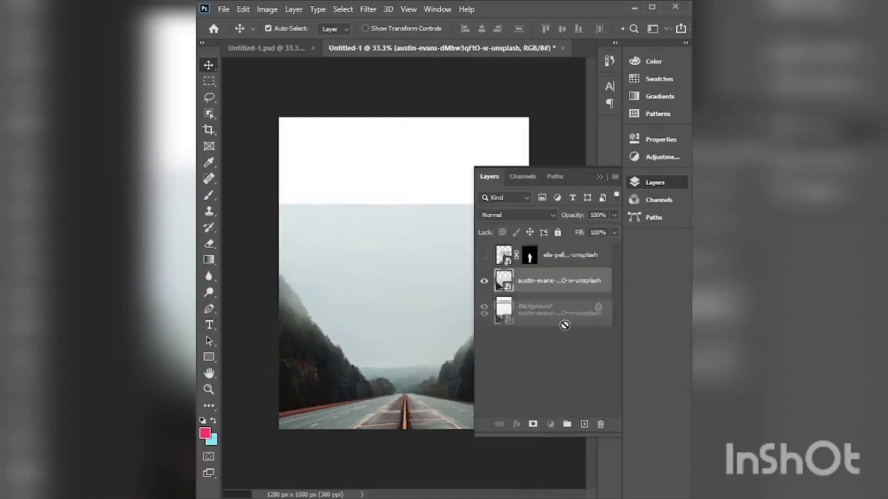
pyautogui.moveTo(536, 283); pyautogui.dragTo(583, 423)
pyautogui.click(654, 183)
pyautogui.click(243, 10)
pyautogui.moveTo(262, 294)
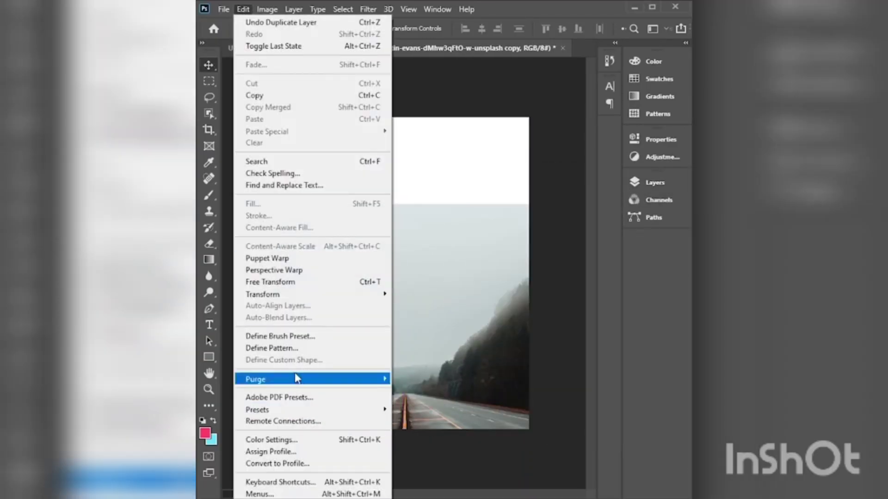
pyautogui.click(419, 496)
pyautogui.moveTo(434, 321); pyautogui.dragTo(458, 73)
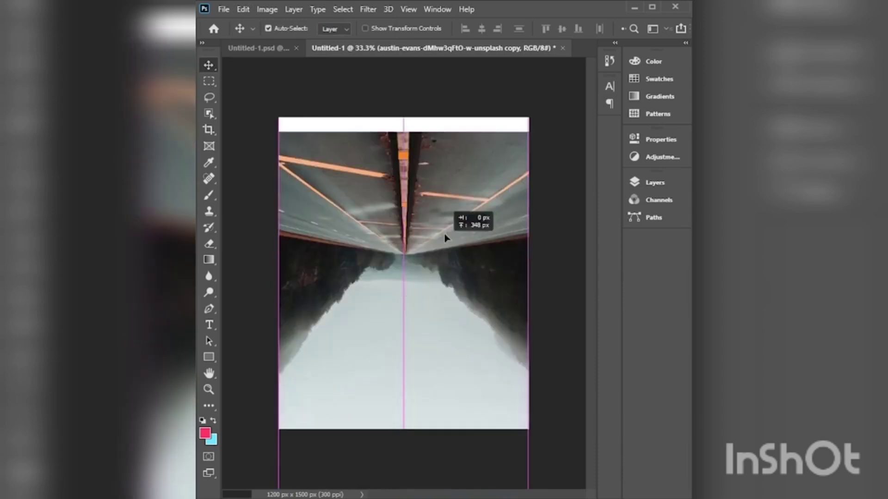
# Step: Position the flipped road at the top and paint its layer mask black to blend the seam
pyautogui.click(654, 183)
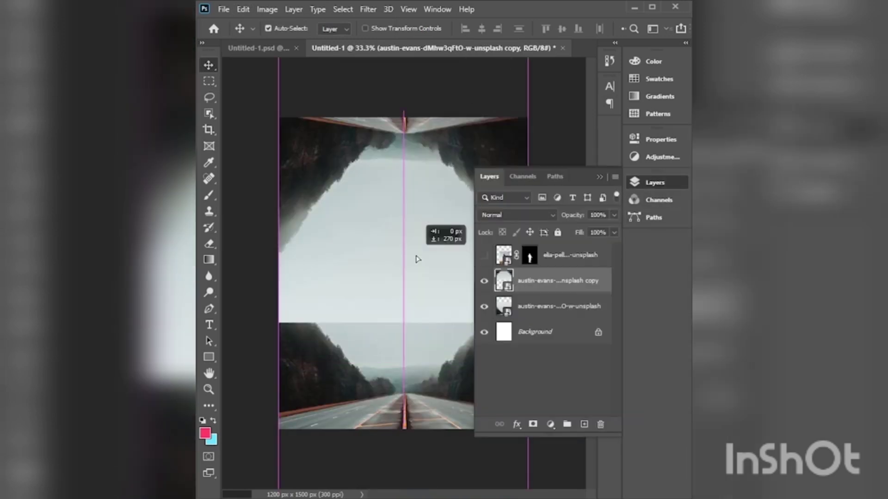
pyautogui.moveTo(419, 139); pyautogui.dragTo(417, 269)
pyautogui.click(534, 429)
pyautogui.press('b')
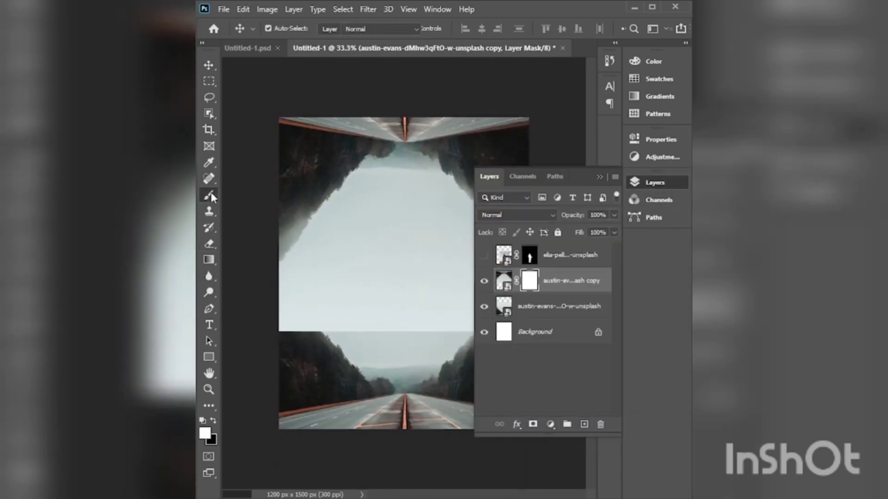
pyautogui.moveTo(278, 367)
pyautogui.mouseDown()
pyautogui.moveTo(534, 381)
pyautogui.moveTo(462, 382)
pyautogui.mouseUp()
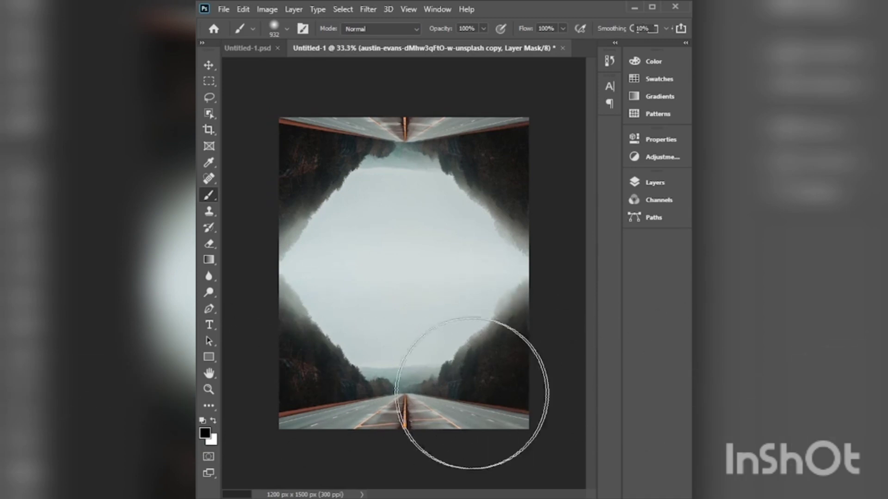
# Step: Make the astronaut layer visible
pyautogui.click(654, 183)
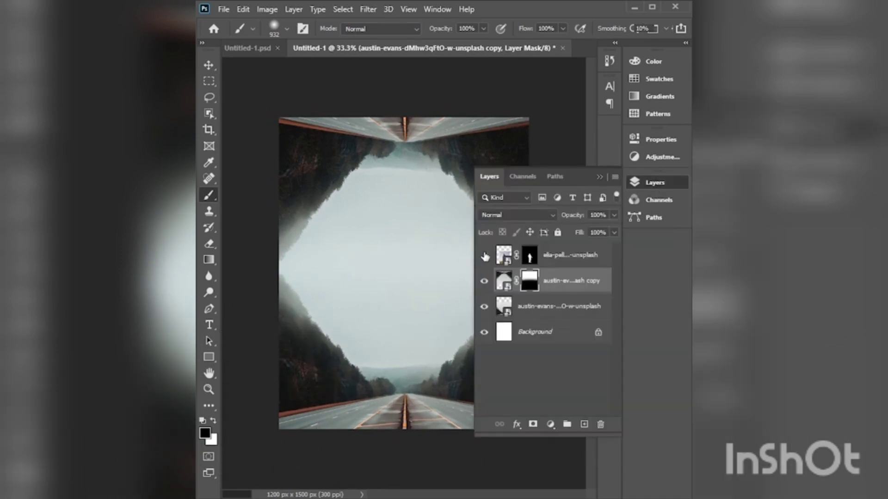
pyautogui.click(484, 255)
pyautogui.click(655, 183)
# Step: Scale the astronaut to about 48.6% and centre him between the roads
pyautogui.press('v')
pyautogui.moveTo(407, 301); pyautogui.dragTo(407, 275)
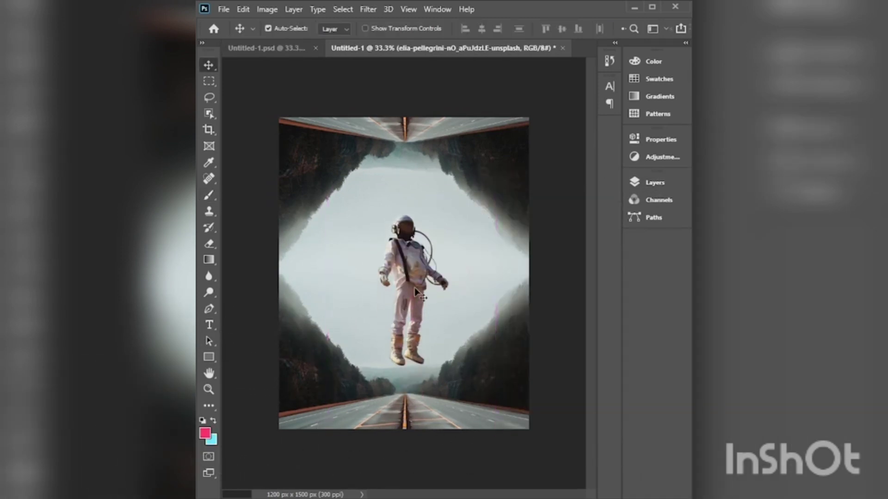
pyautogui.click(243, 9)
pyautogui.click(451, 310)
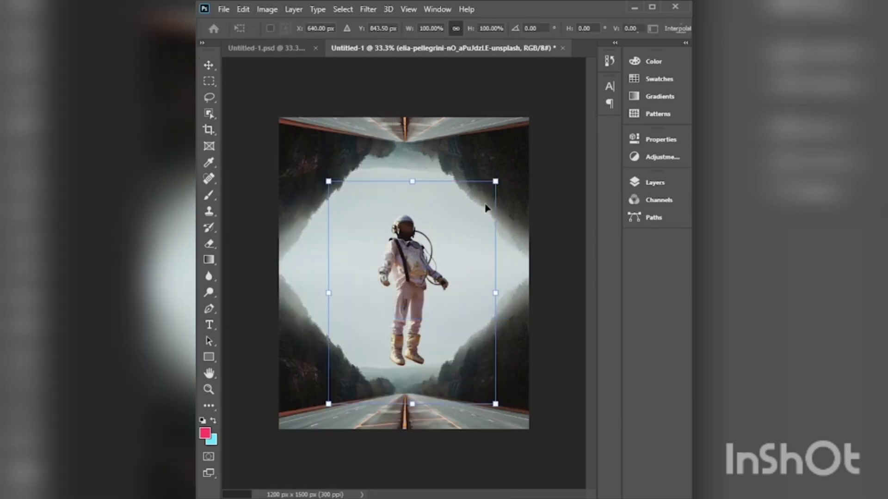
pyautogui.moveTo(485, 204); pyautogui.dragTo(398, 299)
pyautogui.moveTo(365, 352); pyautogui.dragTo(402, 275)
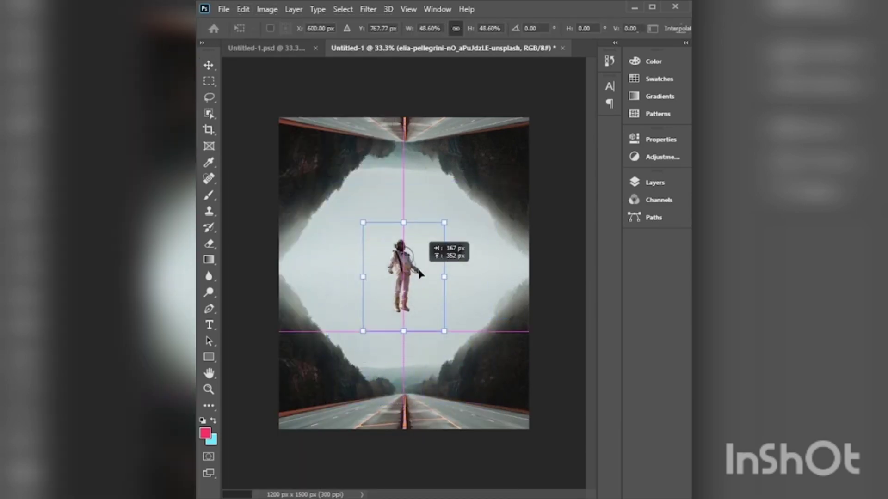
pyautogui.press('Return')
# Step: Add a Curves adjustment that darkens the scene and raises the black point
pyautogui.click(664, 191)
pyautogui.click(555, 427)
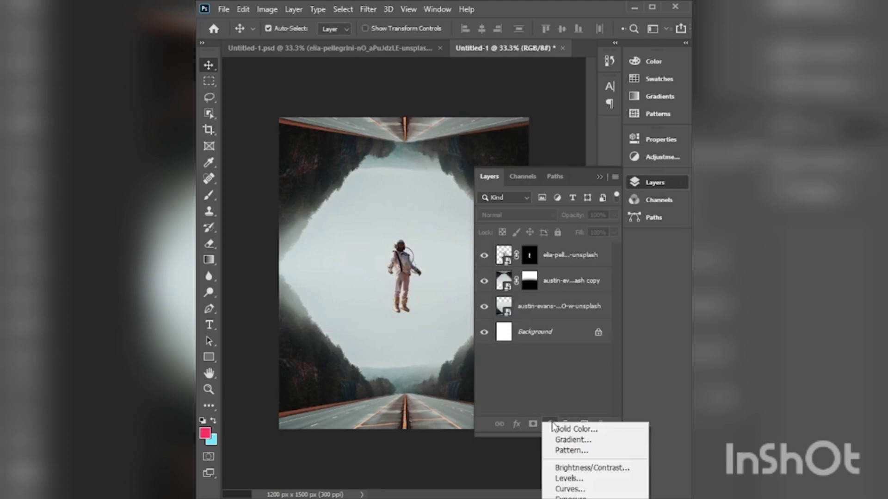
pyautogui.click(571, 483)
pyautogui.moveTo(501, 311); pyautogui.dragTo(513, 303)
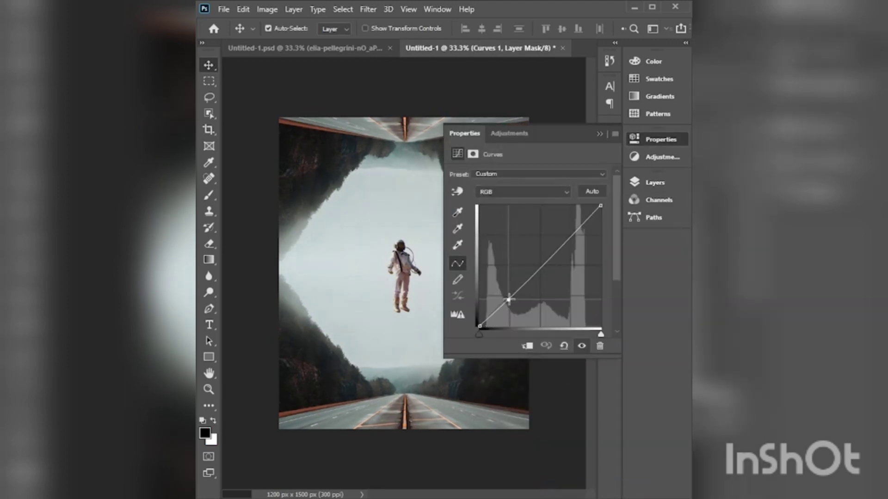
pyautogui.moveTo(581, 228); pyautogui.dragTo(583, 231)
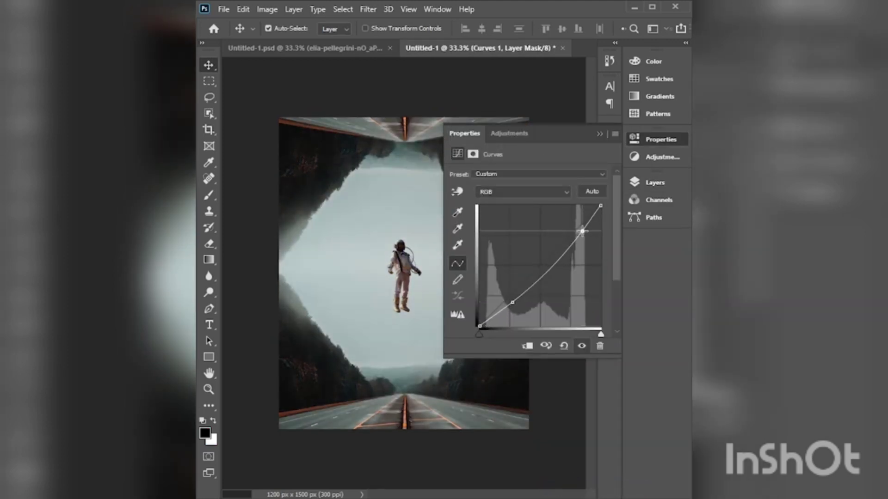
pyautogui.moveTo(479, 326); pyautogui.dragTo(480, 319)
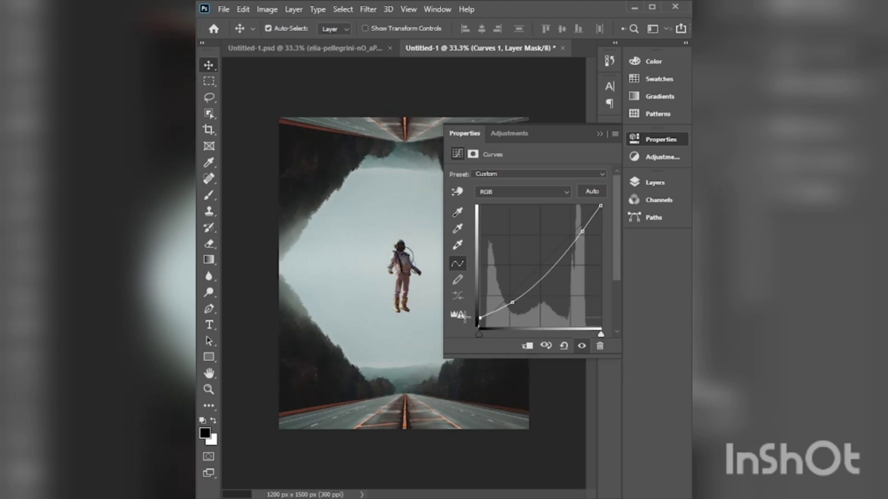
pyautogui.click(599, 135)
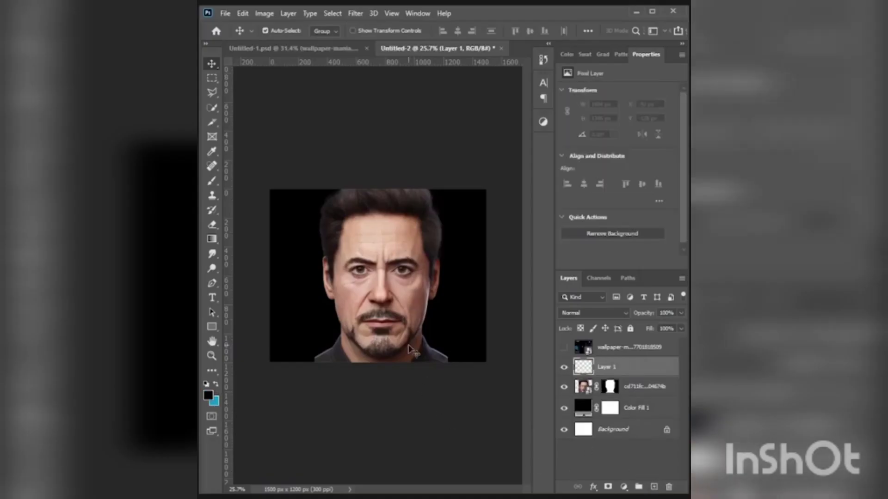
# Step: Paint black shadow over the face and hair on Layer 1 and lower its opacity
pyautogui.press('b')
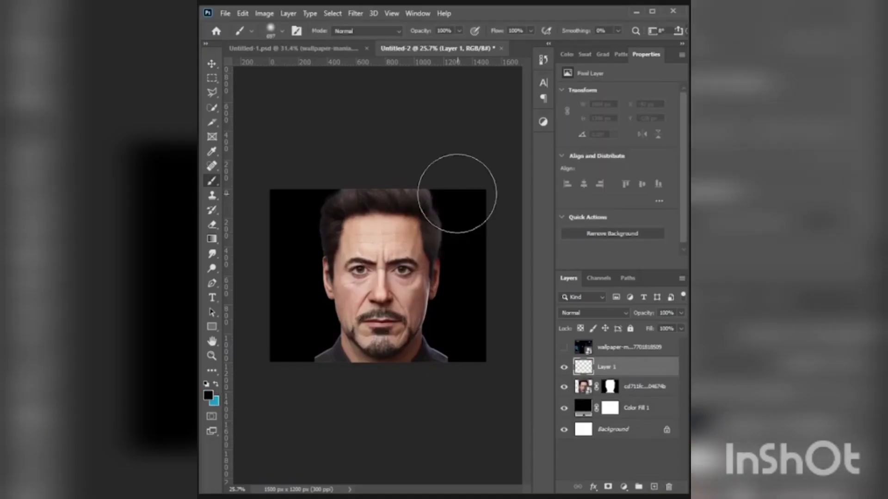
pyautogui.moveTo(456, 192)
pyautogui.mouseDown()
pyautogui.moveTo(460, 317)
pyautogui.moveTo(367, 397)
pyautogui.mouseUp()
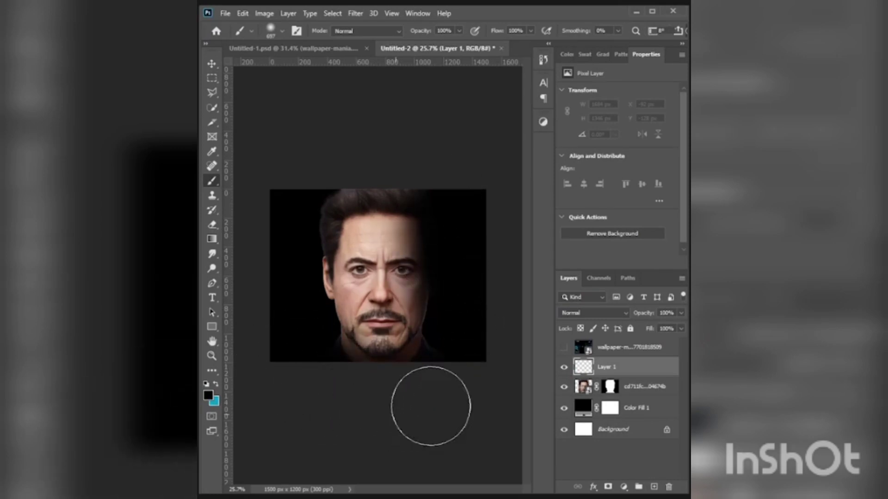
pyautogui.moveTo(319, 194)
pyautogui.mouseDown()
pyautogui.moveTo(303, 393)
pyautogui.moveTo(307, 168)
pyautogui.moveTo(432, 152)
pyautogui.mouseUp()
pyautogui.click(681, 313)
pyautogui.moveTo(682, 326); pyautogui.dragTo(667, 326)
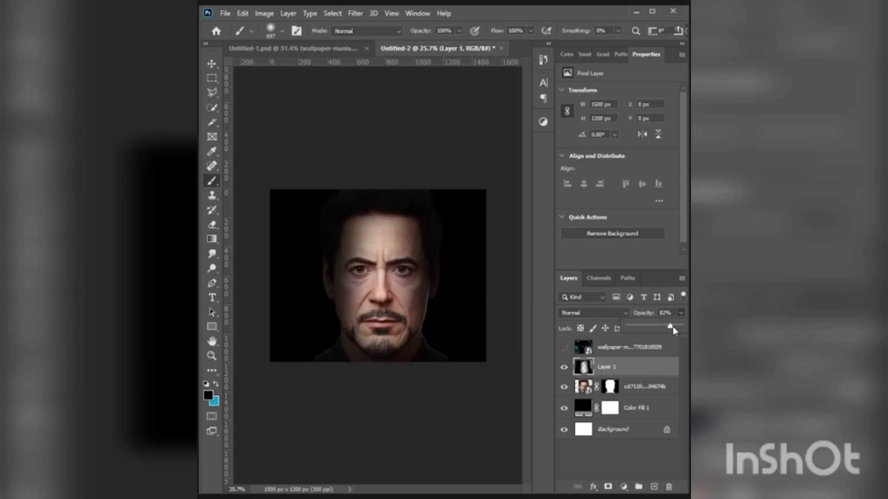
# Step: Add a Curves adjustment above Layer 1 to darken the face
pyautogui.click(624, 487)
pyautogui.click(641, 344)
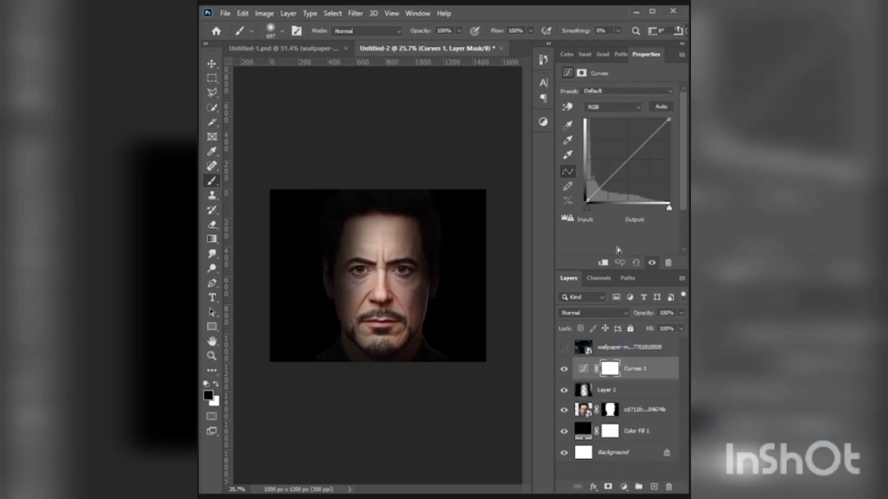
pyautogui.moveTo(603, 185); pyautogui.dragTo(610, 188)
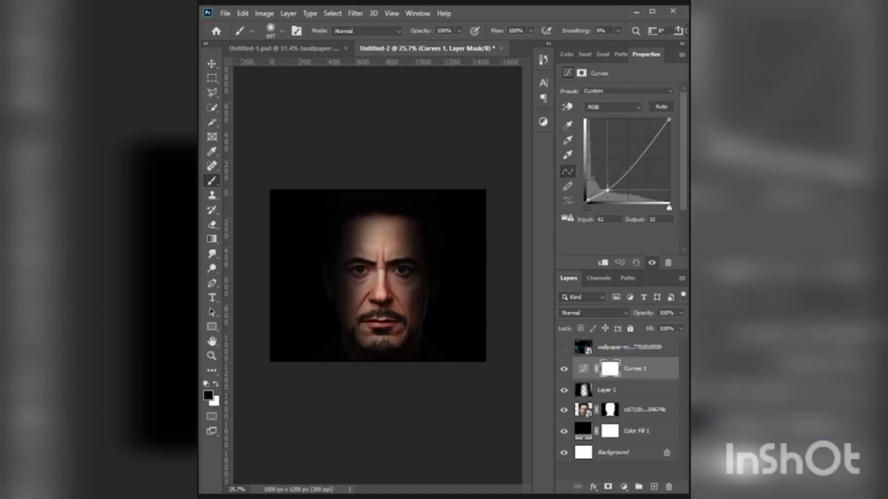
pyautogui.moveTo(652, 139); pyautogui.dragTo(649, 146)
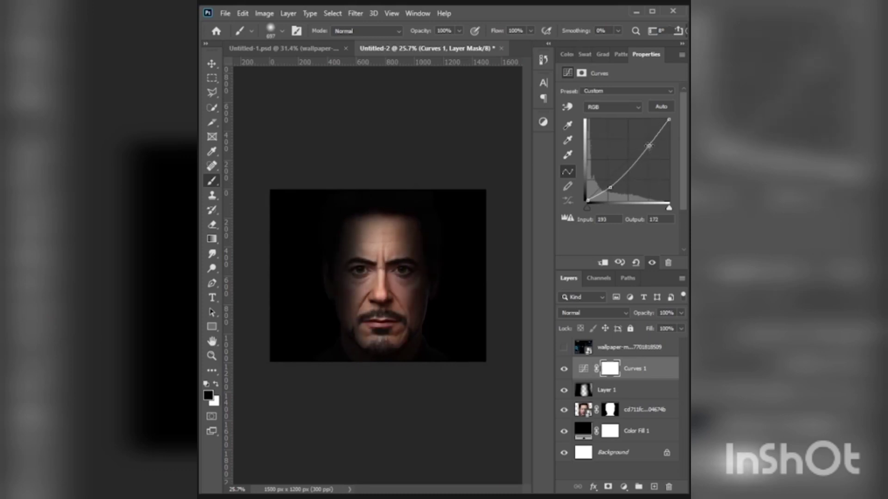
# Step: Add a Color Balance adjustment with Cyan-Red -22 and Yellow-Blue +13 on the midtones
pyautogui.click(623, 487)
pyautogui.click(658, 390)
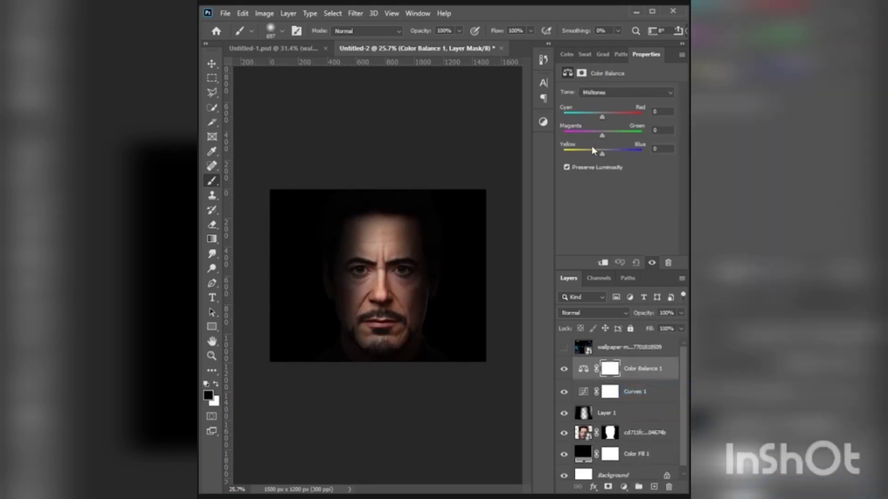
pyautogui.moveTo(611, 151); pyautogui.dragTo(607, 151)
pyautogui.moveTo(602, 117); pyautogui.dragTo(594, 116)
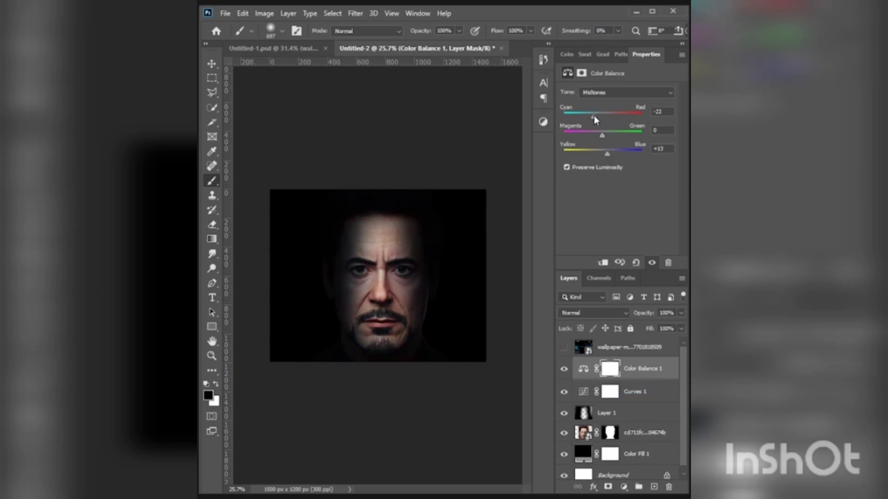
# Step: Show the HUD wallpaper layer, set it to Screen, and commit a Free Transform
pyautogui.click(563, 346)
pyautogui.click(620, 347)
pyautogui.click(593, 313)
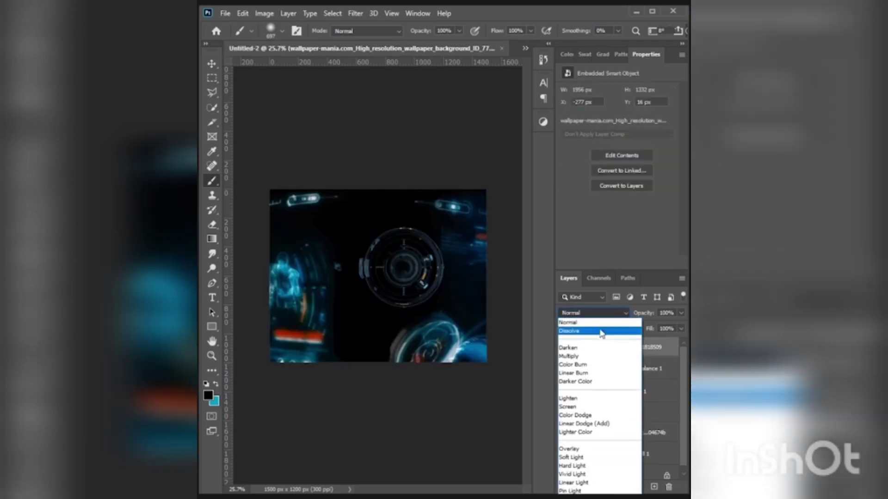
pyautogui.click(595, 409)
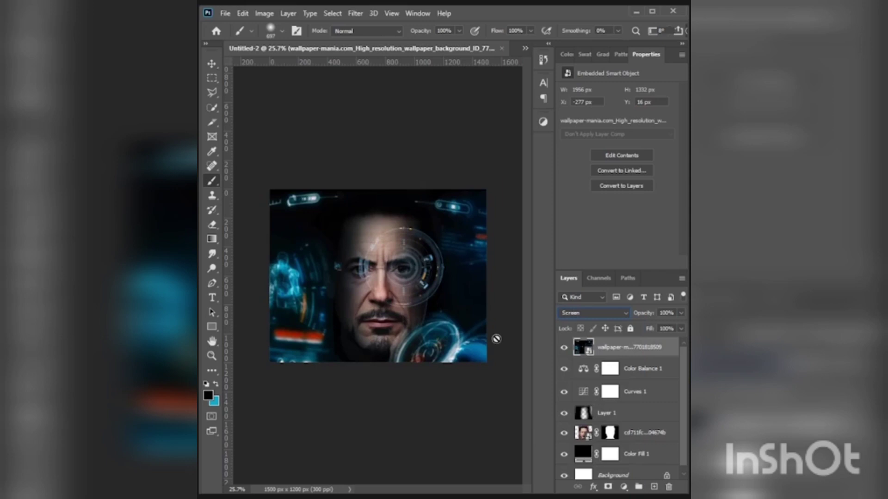
pyautogui.hotkey('ctrl', 't')
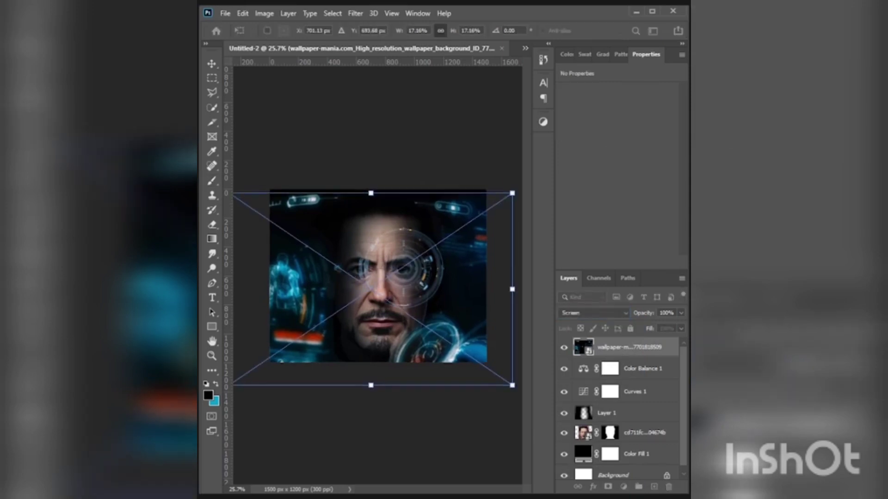
pyautogui.press('Return')
pyautogui.press('b')
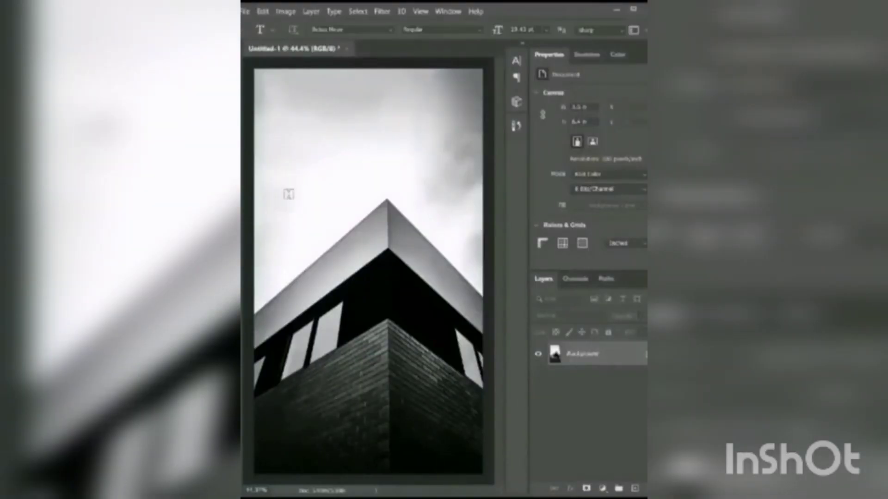
# Step: Type 'Design' on the building photo and enlarge it, moving it down
pyautogui.click(288, 195)
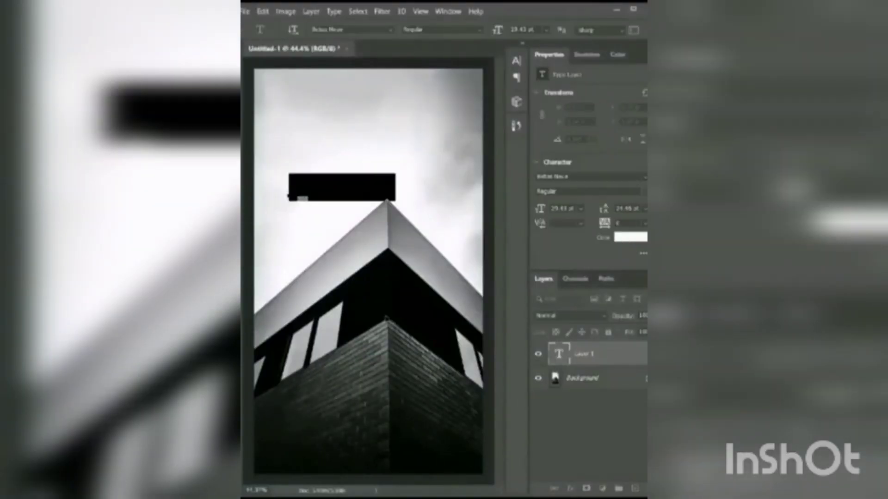
pyautogui.write('Design')
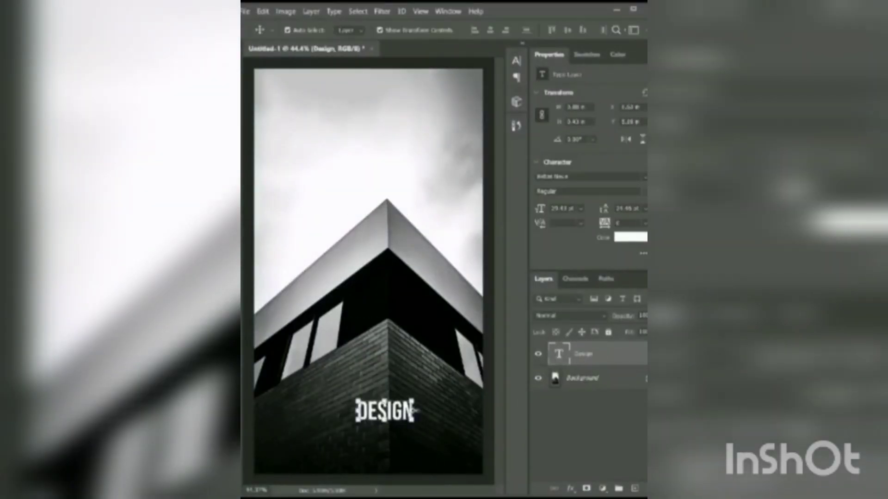
pyautogui.hotkey('ctrl', 't')
pyautogui.press('Return')
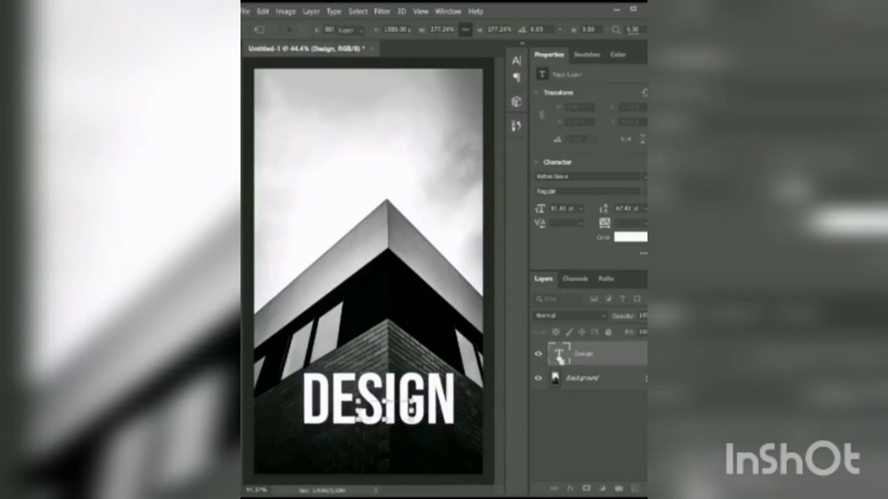
# Step: Hide the DESIGN text layer and add a new empty layer above Background
pyautogui.click(538, 355)
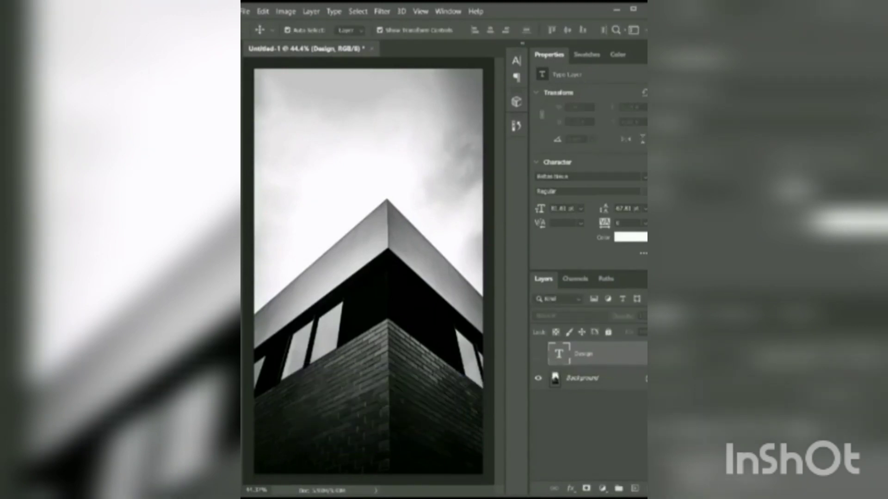
pyautogui.click(582, 379)
pyautogui.click(635, 488)
# Step: Build Vanishing Point perspective grids on both faces of the building corner
pyautogui.click(382, 11)
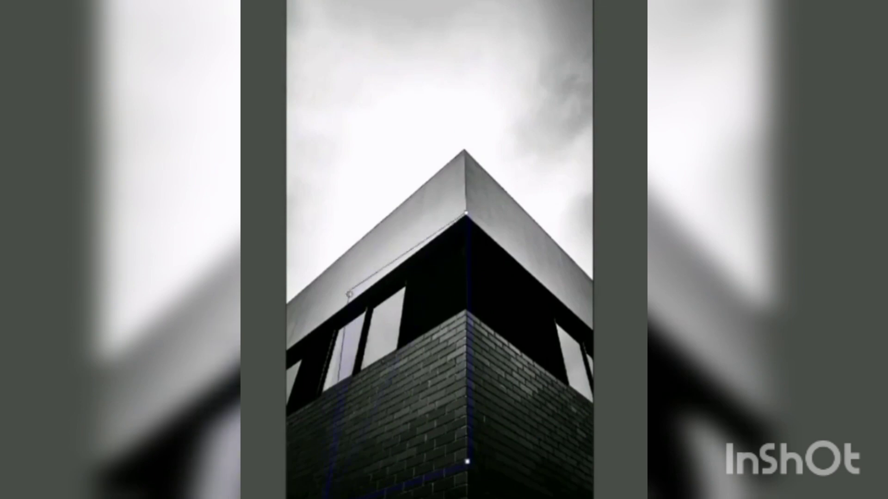
pyautogui.click(359, 294)
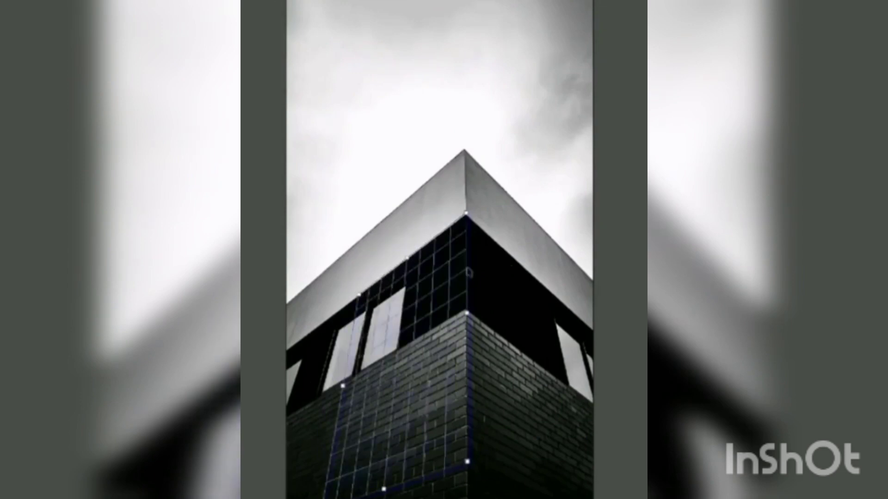
pyautogui.moveTo(467, 337)
pyautogui.mouseDown()
pyautogui.moveTo(542, 267)
pyautogui.moveTo(544, 287)
pyautogui.mouseUp()
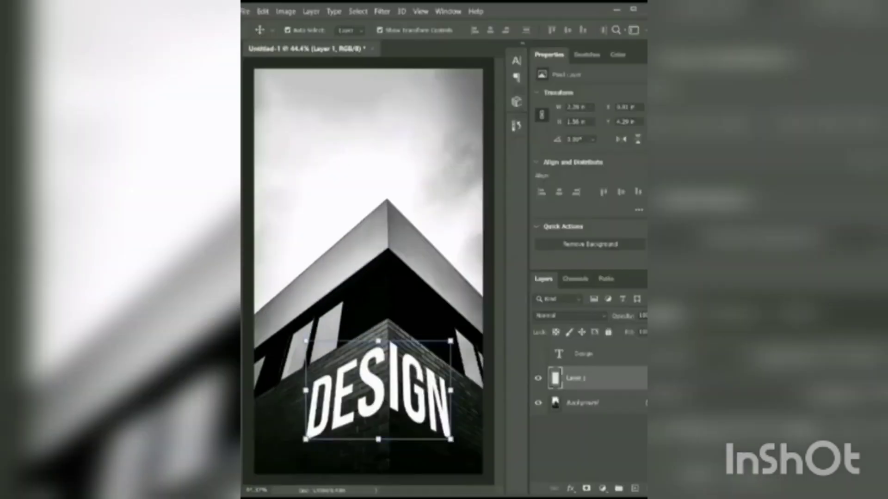
# Step: Blend the pasted DESIGN text in Soft Light and duplicate the coffee-cup photo layer
pyautogui.click(594, 317)
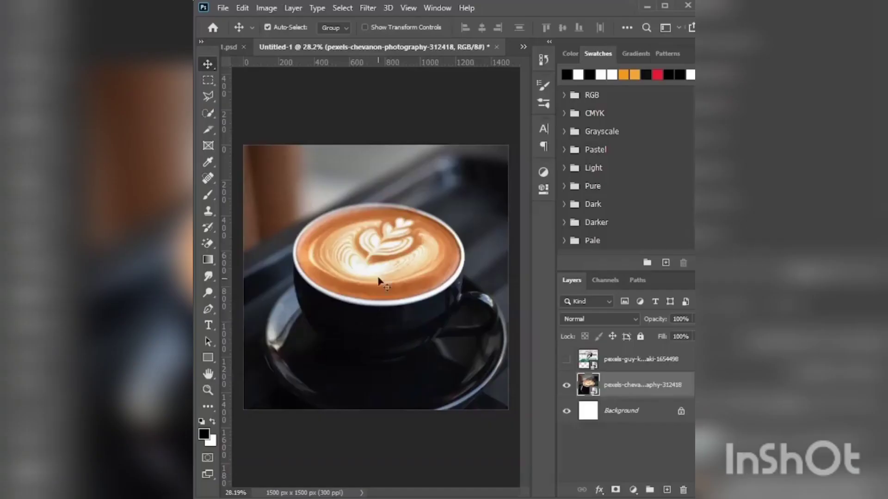
pyautogui.hotkey('ctrl', 'j')
pyautogui.press('w')
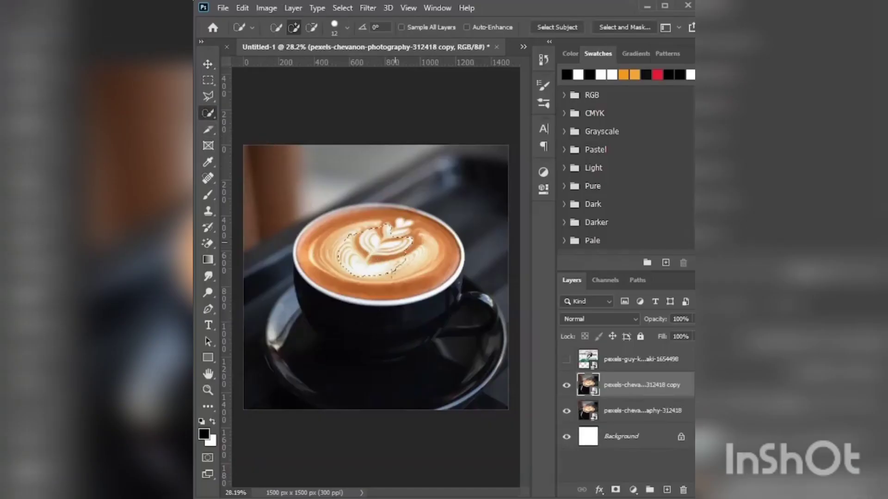
# Step: Mask the coffee copy to the cup, duplicate the surfer layer and clip it inside the cup
pyautogui.click(615, 490)
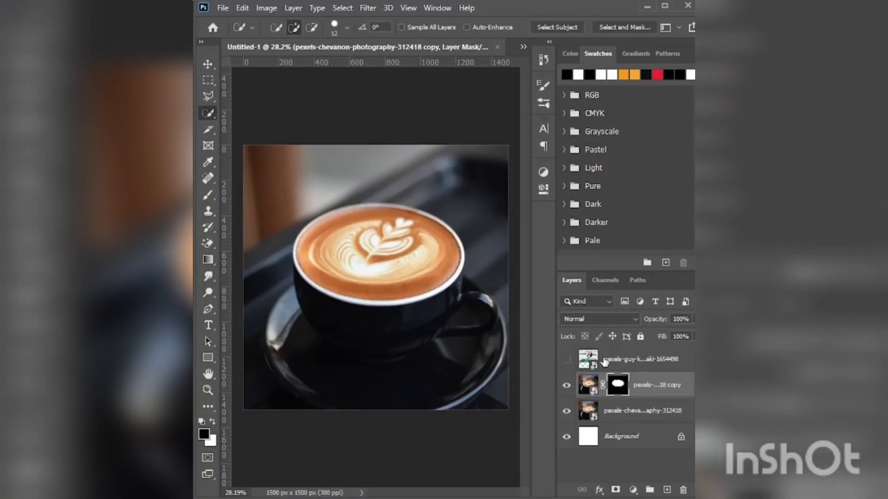
pyautogui.click(640, 360)
pyautogui.hotkey('ctrl', 'j')
pyautogui.click(566, 359)
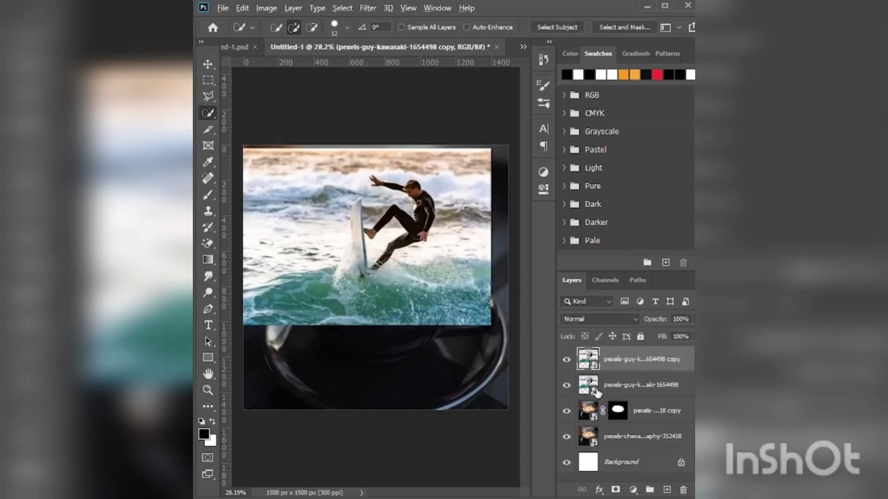
pyautogui.keyDown('alt'); pyautogui.click(622, 398); pyautogui.keyUp('alt')
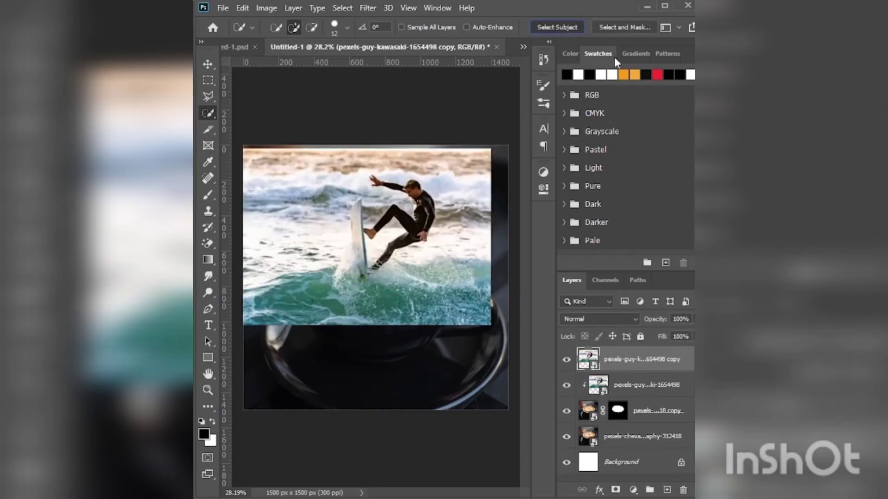
# Step: Select Subject on the surfer and mask the top surfer copy to just him
pyautogui.click(557, 27)
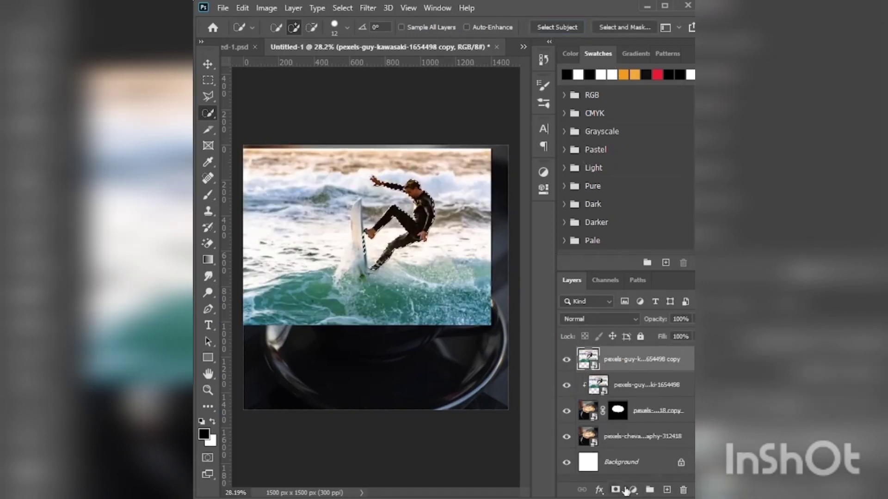
pyautogui.click(615, 490)
pyautogui.scroll(5, 376, 235)
pyautogui.press('b')
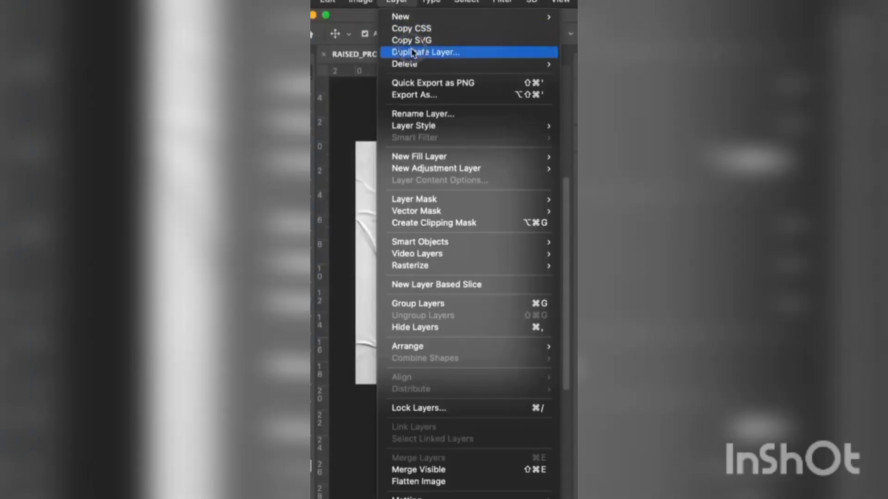
# Step: Duplicate the PAPER layer into a new document named 'poster'
pyautogui.click(413, 52)
pyautogui.click(436, 270)
pyautogui.click(430, 305)
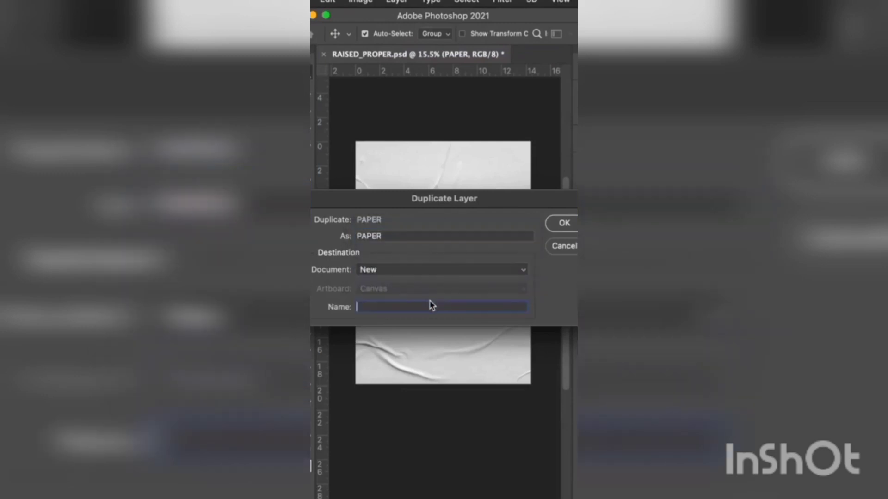
pyautogui.write('poster')
pyautogui.press('Return')
# Step: Apply a Gaussian Blur to the paper copy and save it as poster.psd
pyautogui.click(502, 1)
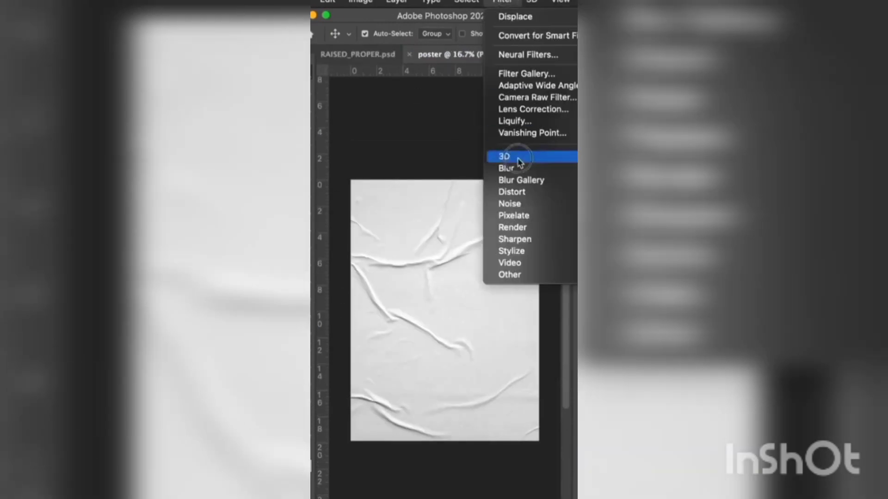
pyautogui.click(601, 207)
pyautogui.click(545, 124)
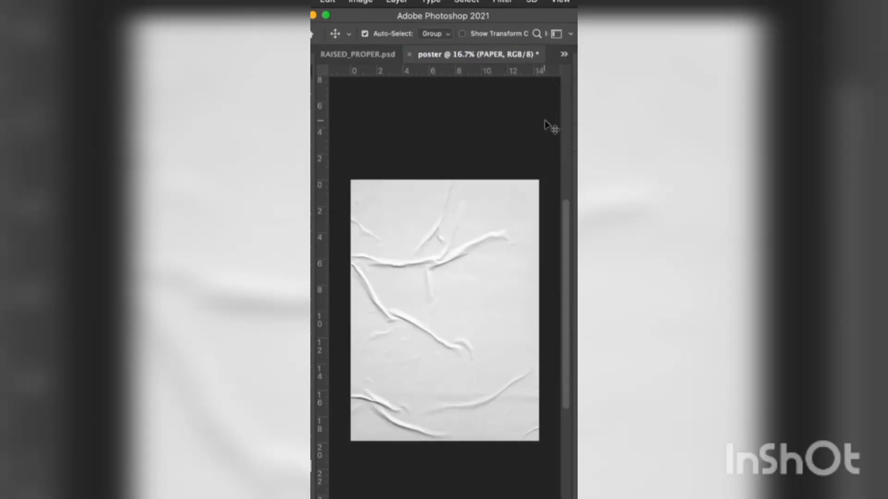
pyautogui.click(409, 54)
pyautogui.press('Return')
pyautogui.press('Return')
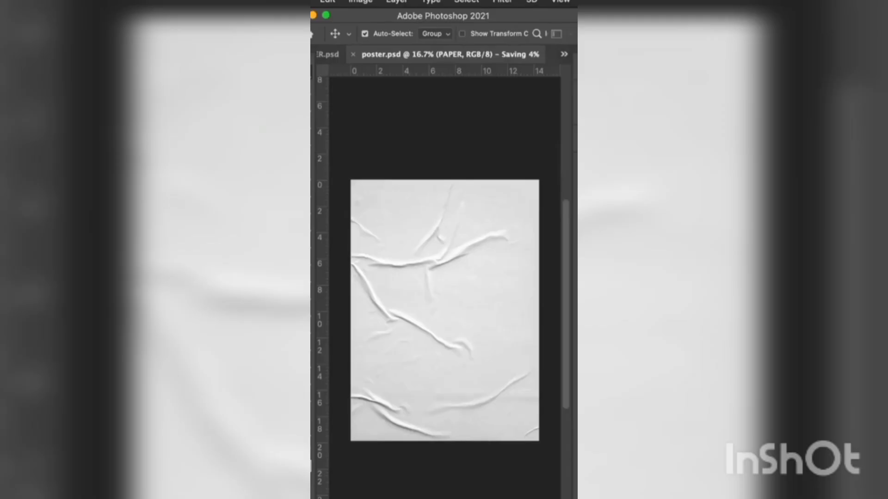
# Step: Add a paragraph text box reading 'WHY IS BEING ALIVE SO EXPENSIVE, I'M NOT EVEN HAVING A GOOD TIME.'
pyautogui.press('t')
pyautogui.moveTo(371, 170); pyautogui.dragTo(513, 348)
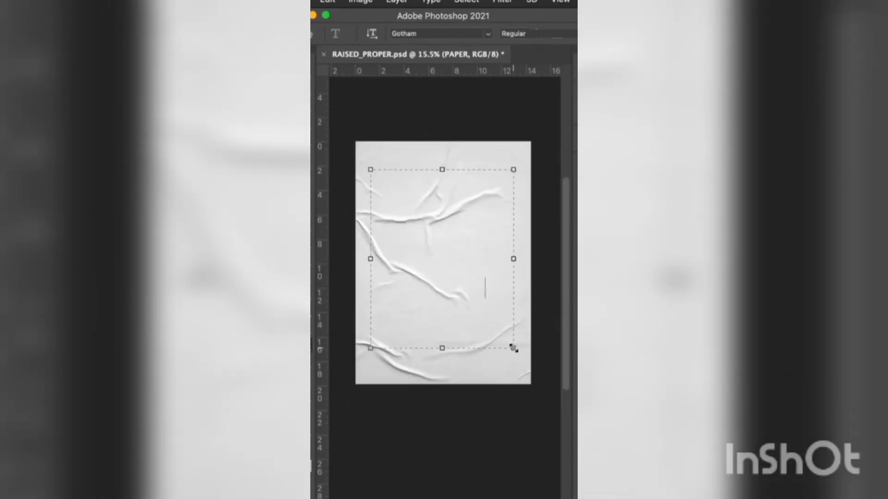
pyautogui.write("WHY IS BEING ALIVE SO EXPENSIVE, I'M NOT EVEN HAVING A GOOD TIME.")
pyautogui.hotkey('ctrl', 'Return')
pyautogui.press('v')
pyautogui.moveTo(503, 184); pyautogui.dragTo(509, 184)
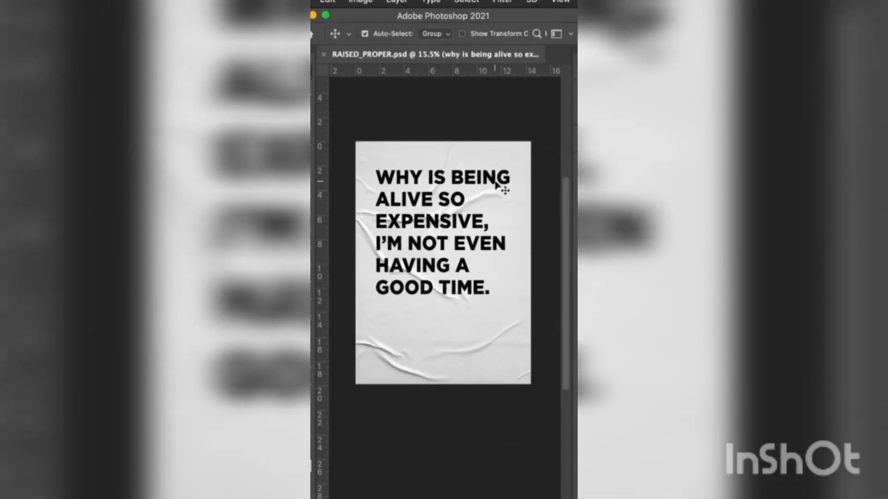
# Step: Convert the quote layer to a Smart Object and split its Blend If Underlying Layer white slider
pyautogui.press('F7')
pyautogui.rightClick(535, 149)
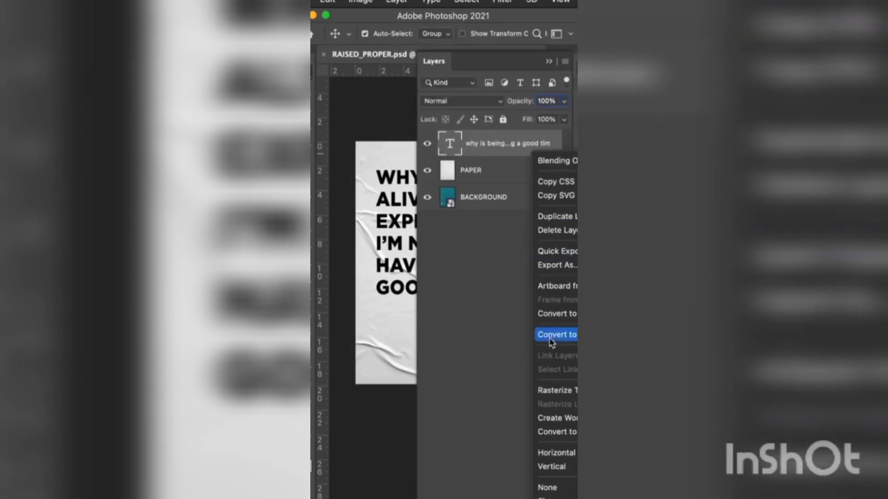
pyautogui.click(535, 338)
pyautogui.doubleClick(508, 144)
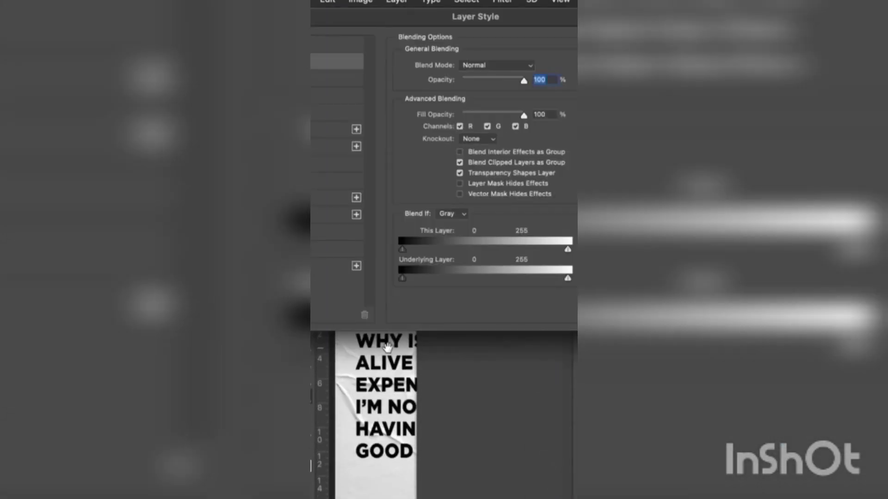
pyautogui.moveTo(566, 280); pyautogui.dragTo(545, 280)
pyautogui.press('Return')
# Step: Apply Filter > Distort > Displace to the quote using poster.psd as the map
pyautogui.click(501, 1)
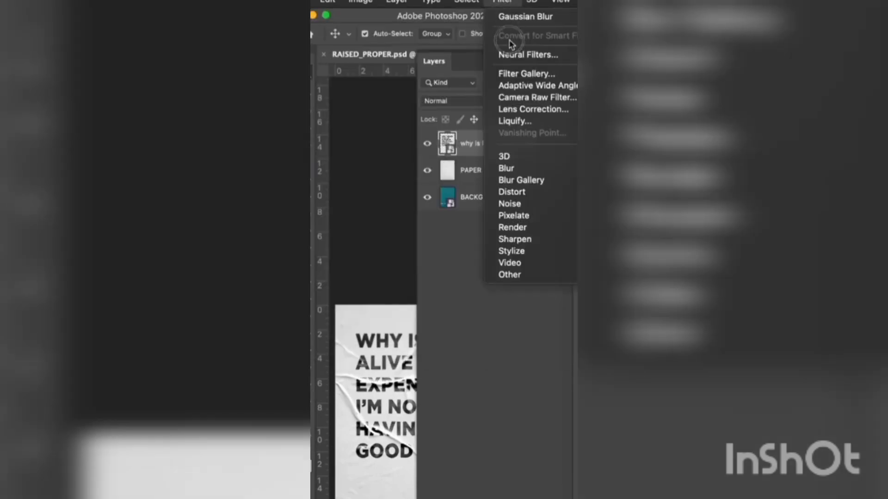
pyautogui.click(597, 192)
pyautogui.click(527, 152)
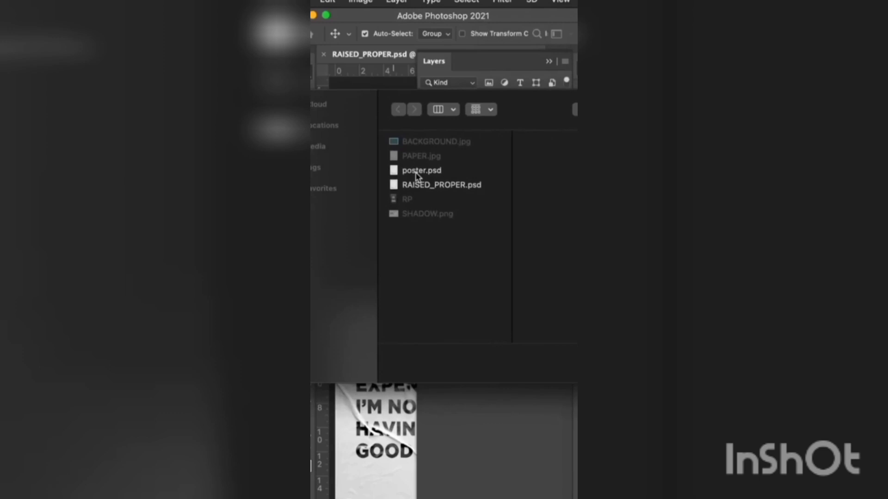
pyautogui.click(548, 182)
pyautogui.press('Return')
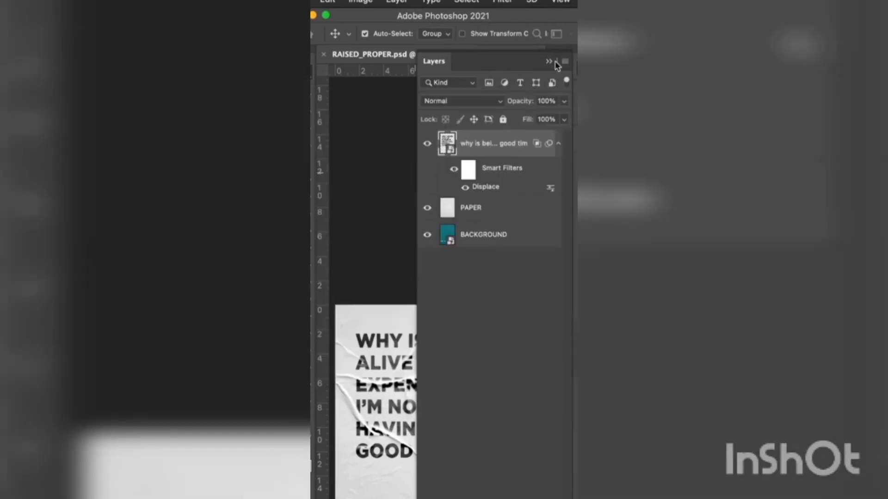
pyautogui.scroll(2, 458, 368)
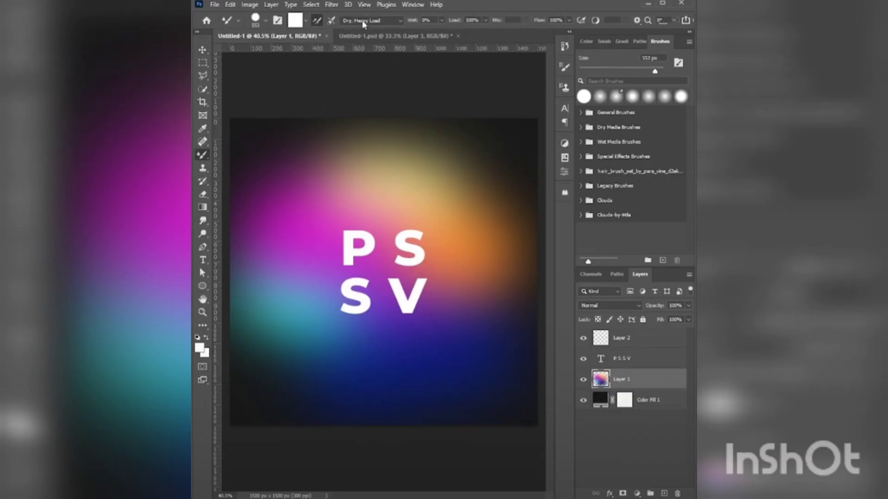
# Step: Smear a large Dry, Heavy Load mixer-brush colour stroke diagonally across Layer 2 toward the S
pyautogui.click(359, 60)
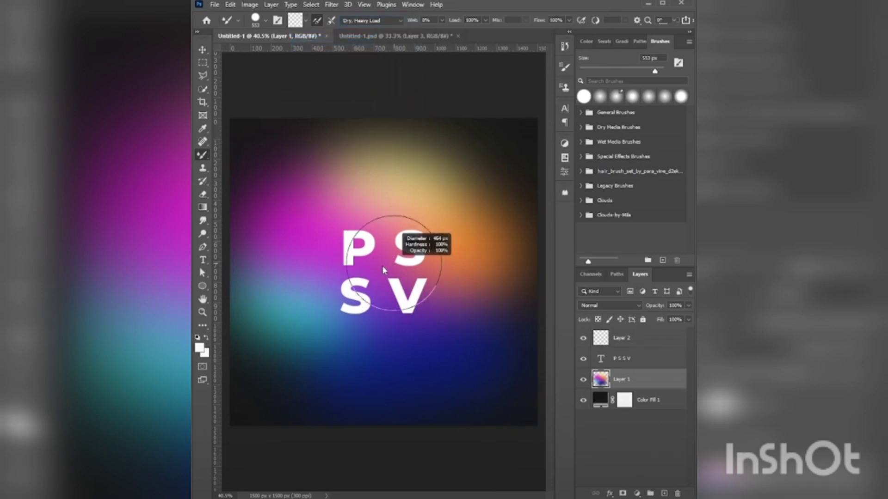
pyautogui.moveTo(404, 276)
pyautogui.mouseDown()
pyautogui.moveTo(382, 277)
pyautogui.moveTo(394, 296)
pyautogui.mouseUp()
pyautogui.click(621, 338)
pyautogui.moveTo(352, 274); pyautogui.dragTo(388, 259)
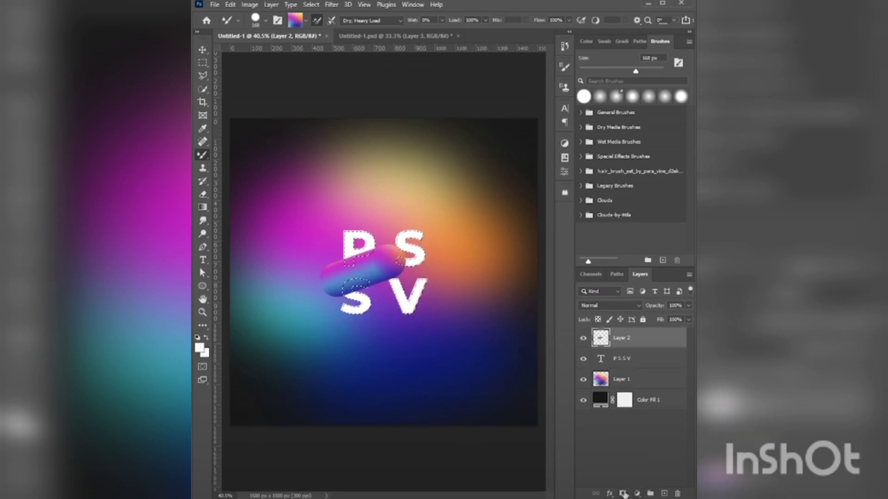
# Step: Mask the stroke with the letter selection and paint the mask to reveal it over the P
pyautogui.click(623, 494)
pyautogui.rightClick(200, 160)
pyautogui.click(236, 156)
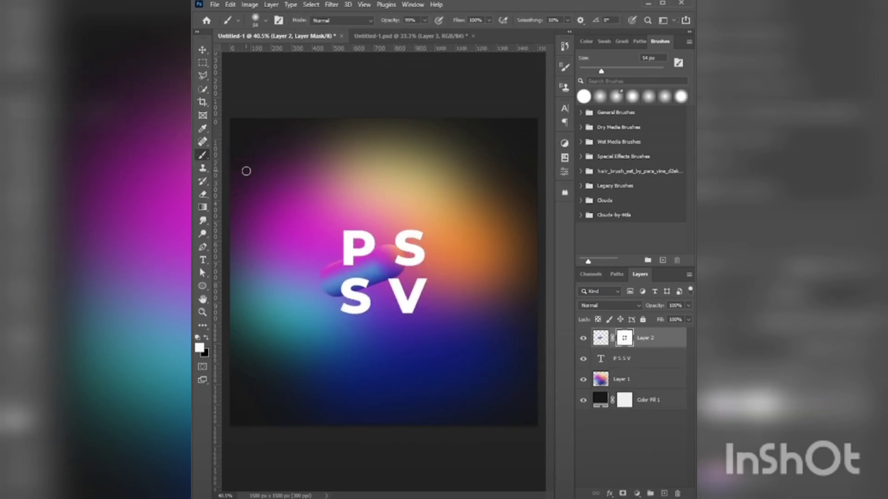
pyautogui.press('x')
pyautogui.press(']')
pyautogui.press(']')
pyautogui.press(']')
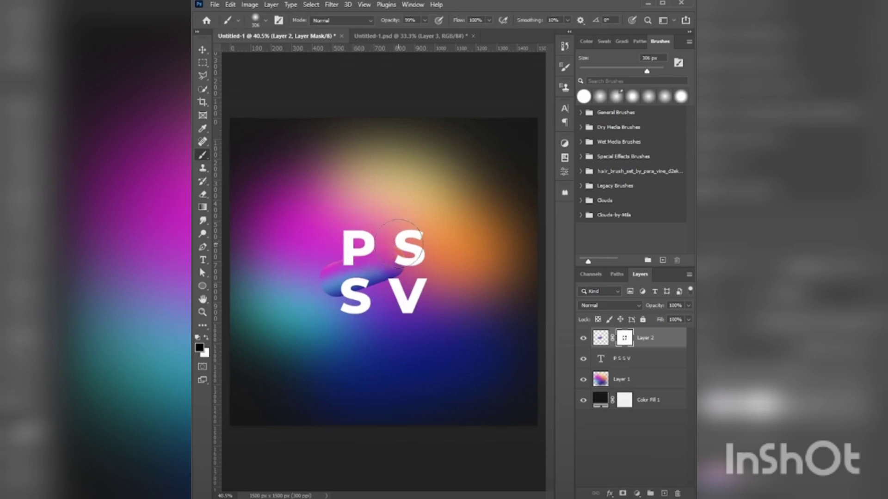
pyautogui.press('x')
pyautogui.moveTo(399, 241); pyautogui.dragTo(354, 240)
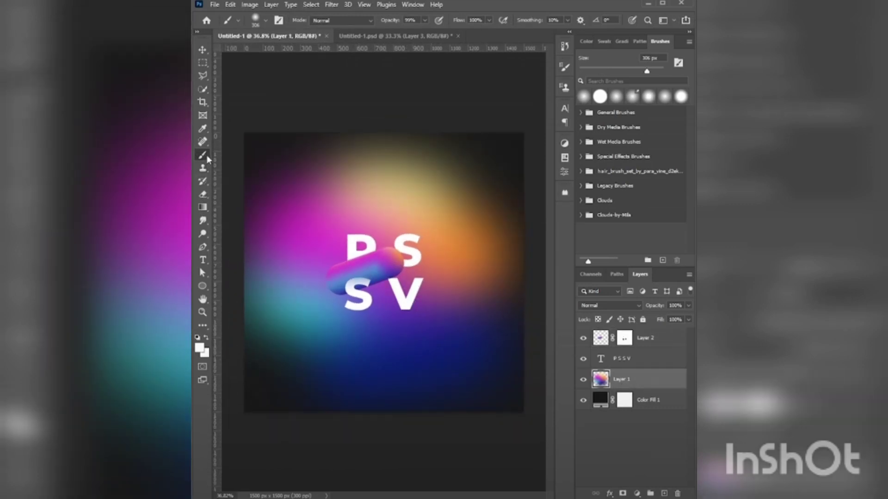
pyautogui.rightClick(203, 155)
pyautogui.click(235, 185)
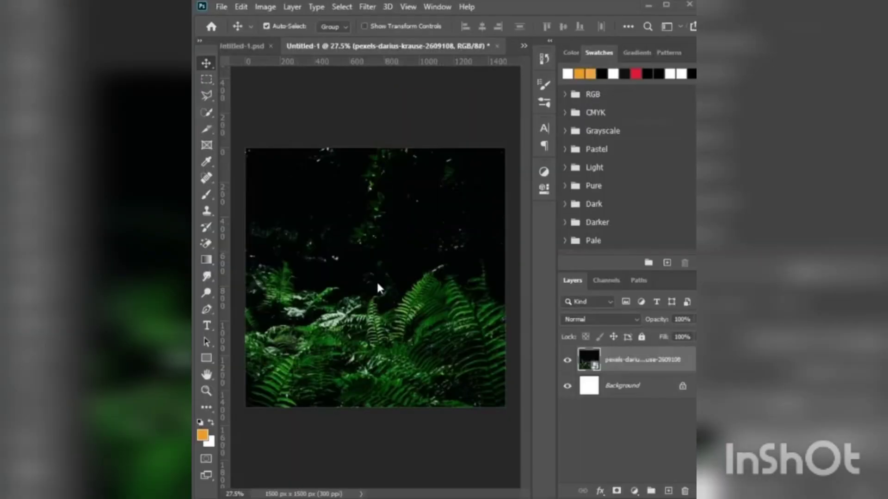
# Step: Add a Black & White adjustment and paint soft orange glows at 40% opacity
pyautogui.click(666, 393)
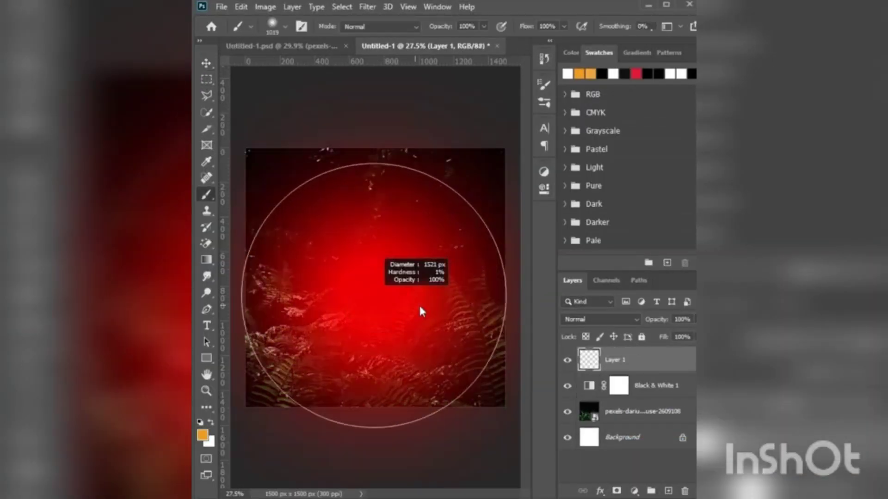
pyautogui.moveTo(656, 319); pyautogui.dragTo(638, 320)
pyautogui.press('v')
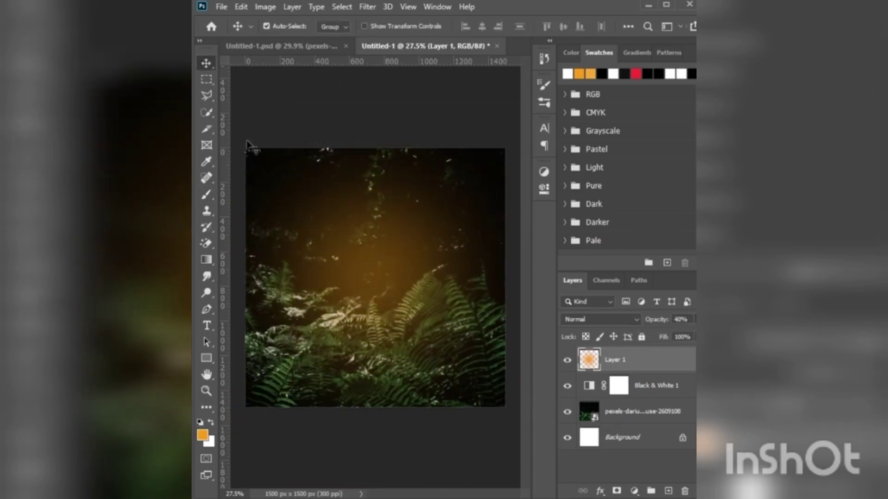
pyautogui.click(669, 492)
pyautogui.press('b')
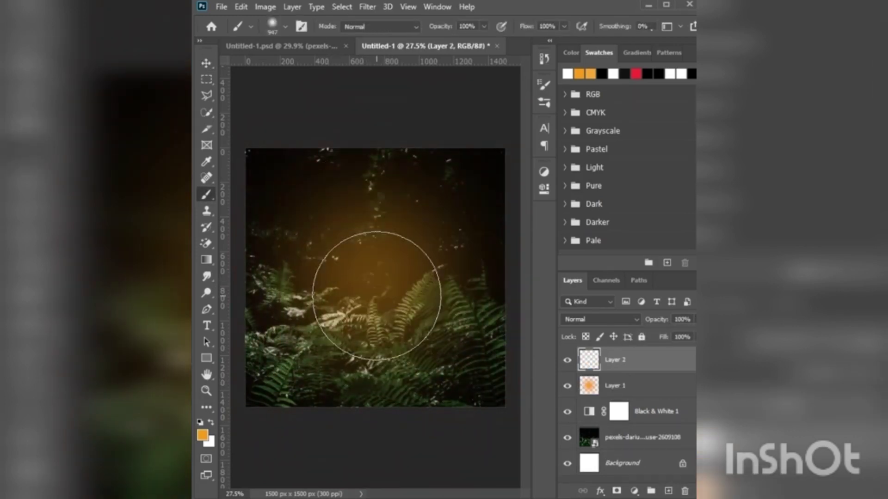
pyautogui.click(370, 283)
# Step: Squash the new orange glow into a thin strip over the ferns at 43% opacity
pyautogui.hotkey('ctrl', 't')
pyautogui.moveTo(374, 148); pyautogui.dragTo(374, 343)
pyautogui.moveTo(412, 385); pyautogui.dragTo(412, 326)
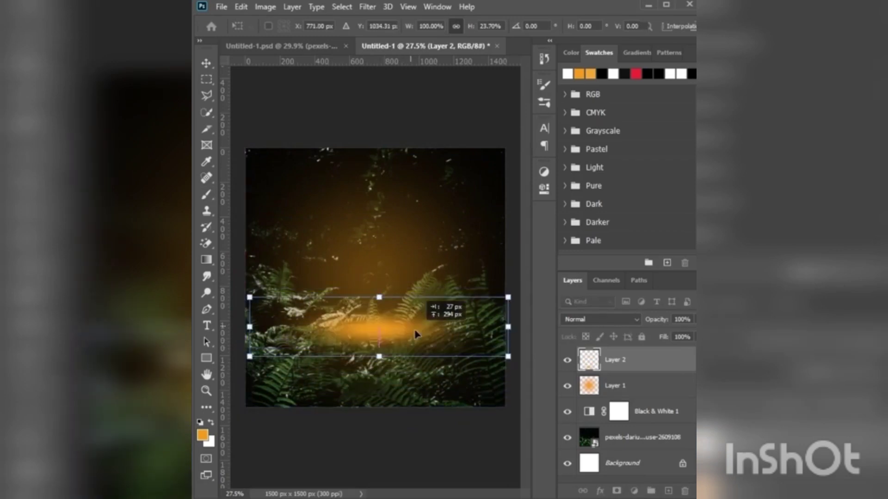
pyautogui.press('Return')
pyautogui.moveTo(694, 319); pyautogui.dragTo(664, 336)
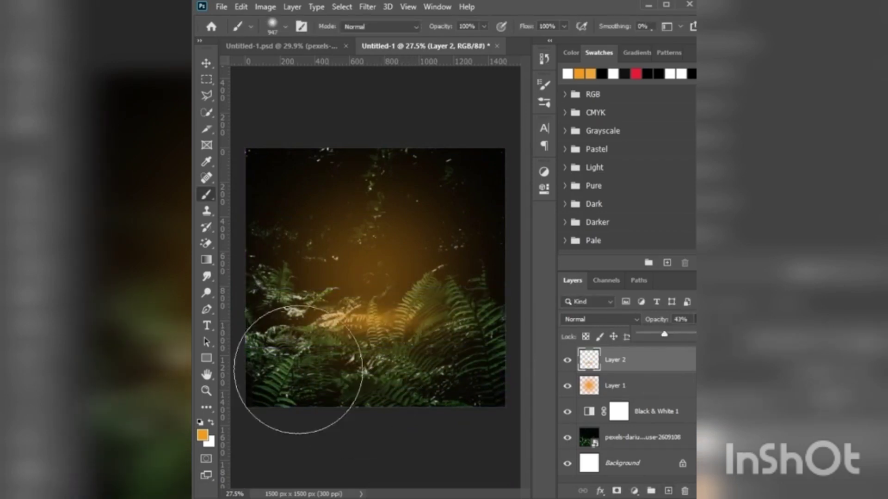
# Step: Type large HOPE text across the photo and centre it
pyautogui.press('t')
pyautogui.click(303, 274)
pyautogui.write('HOPE')
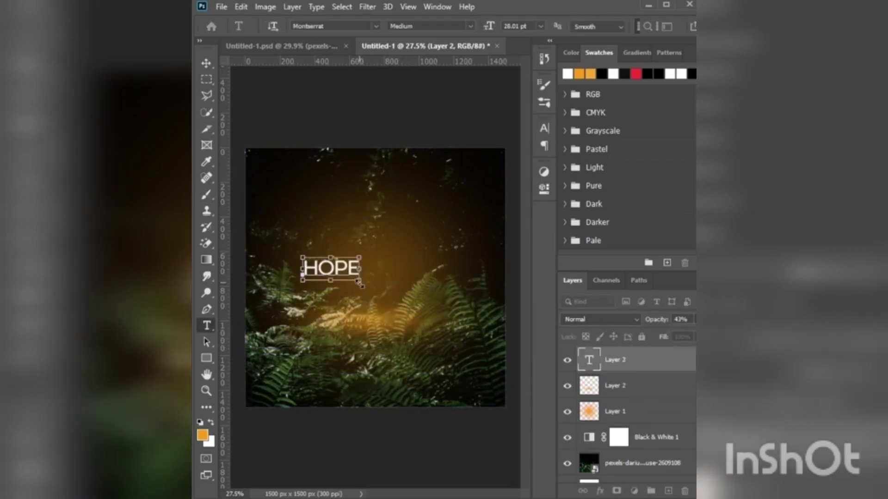
pyautogui.moveTo(361, 283); pyautogui.dragTo(497, 319)
pyautogui.press('Return')
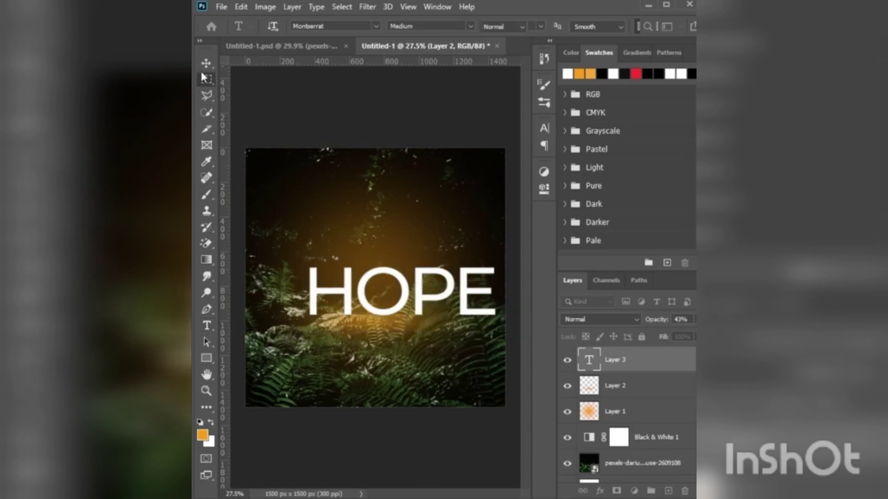
pyautogui.click(206, 63)
pyautogui.moveTo(419, 282); pyautogui.dragTo(391, 282)
# Step: Give the HOPE text a larger orange Outer Glow layer style
pyautogui.doubleClick(672, 363)
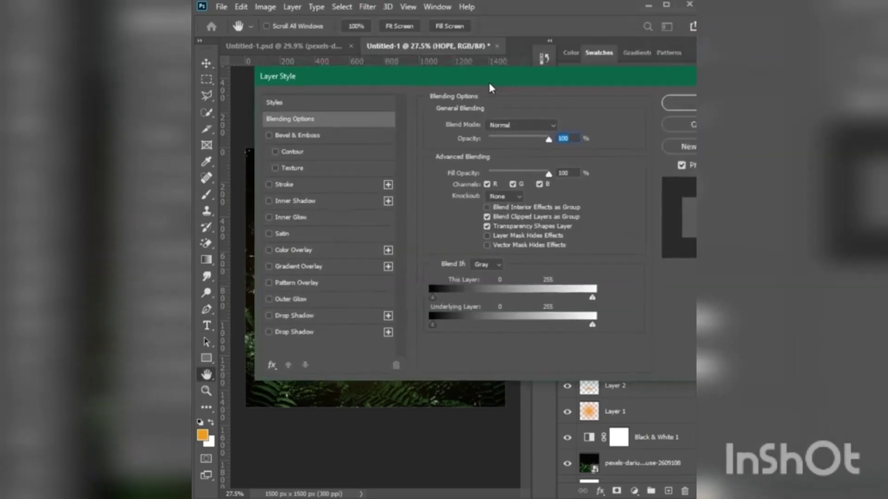
pyautogui.moveTo(489, 53); pyautogui.dragTo(568, 31)
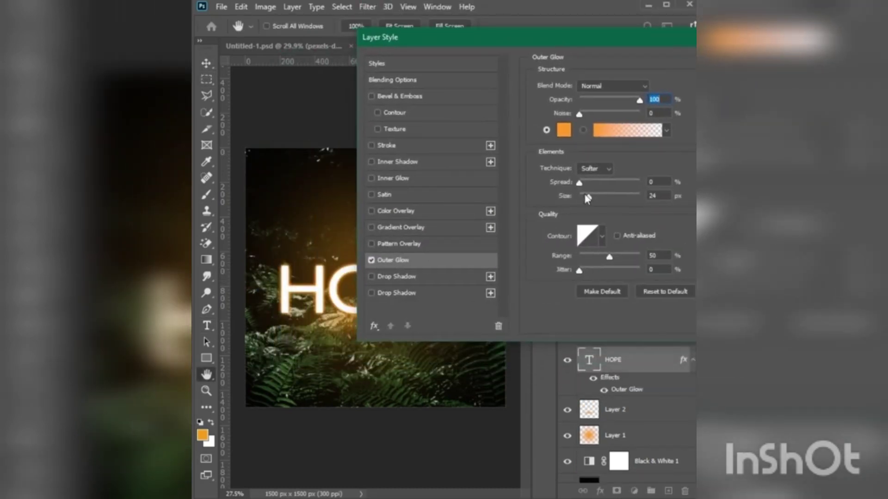
pyautogui.moveTo(589, 199); pyautogui.dragTo(593, 202)
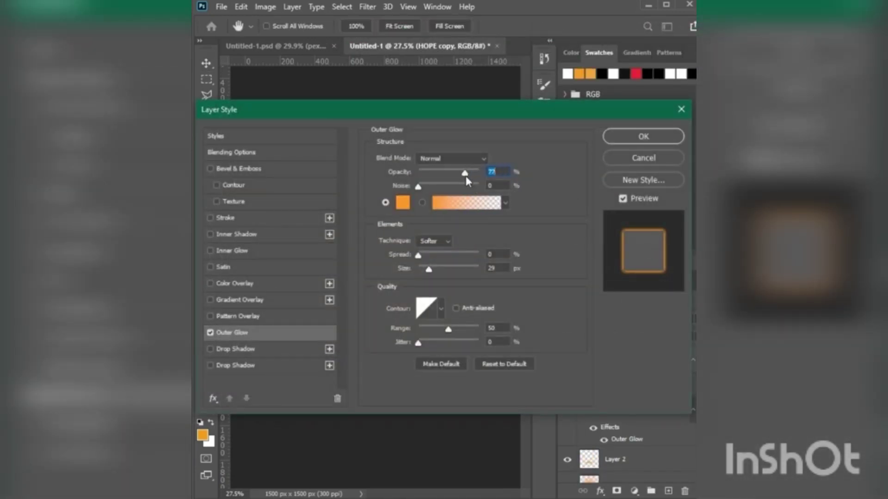
pyautogui.click(606, 141)
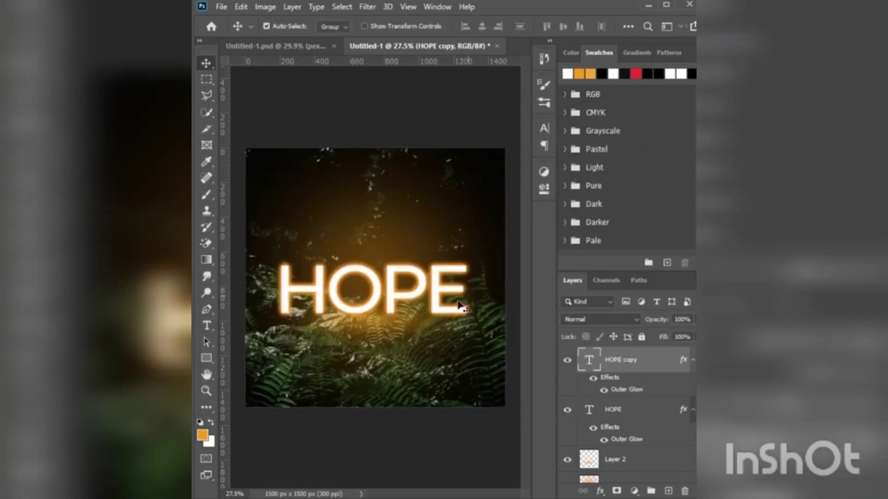
pyautogui.click(492, 106)
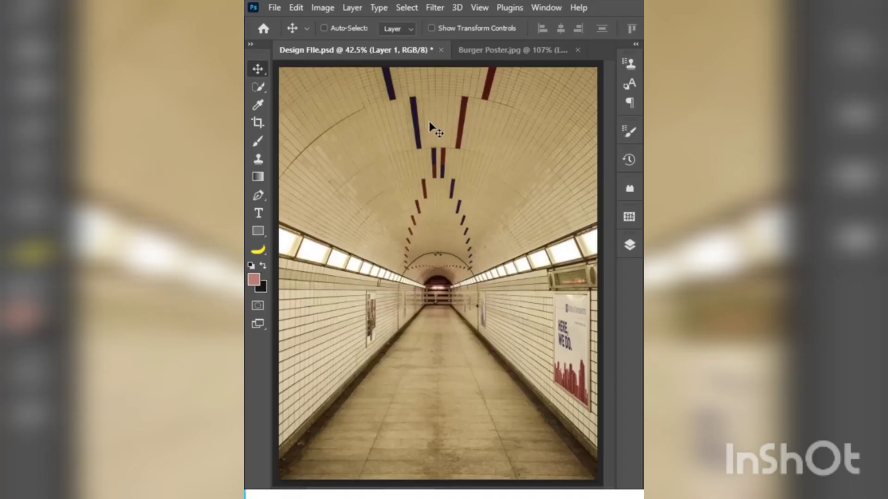
# Step: Select the whole burger poster, then draw a Vanishing Point plane along the tunnel's left wall
pyautogui.click(480, 52)
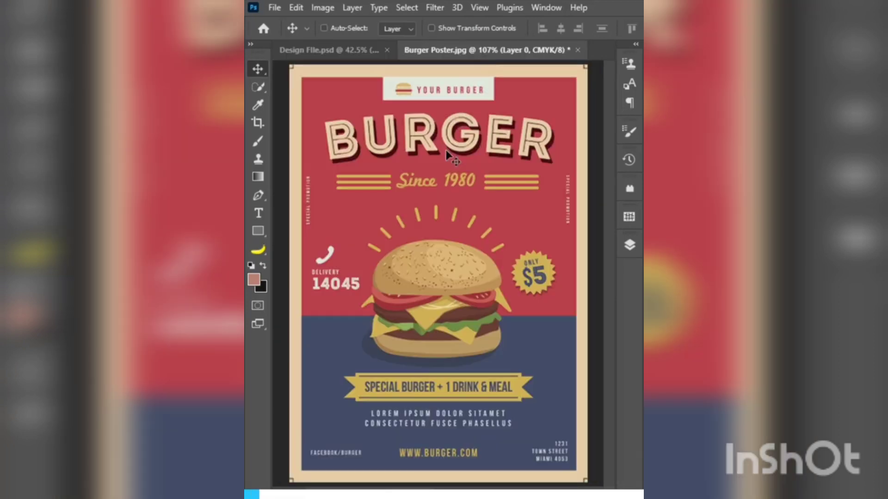
pyautogui.hotkey('ctrl', 'a')
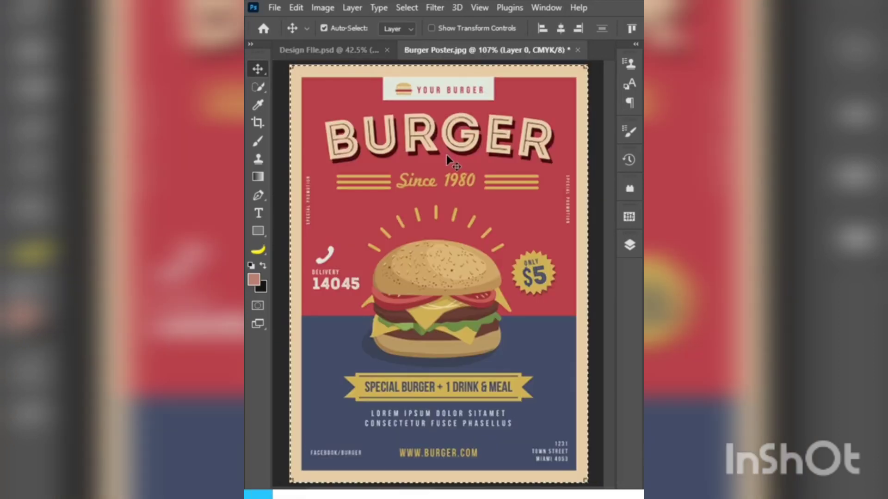
pyautogui.click(358, 51)
pyautogui.click(429, 7)
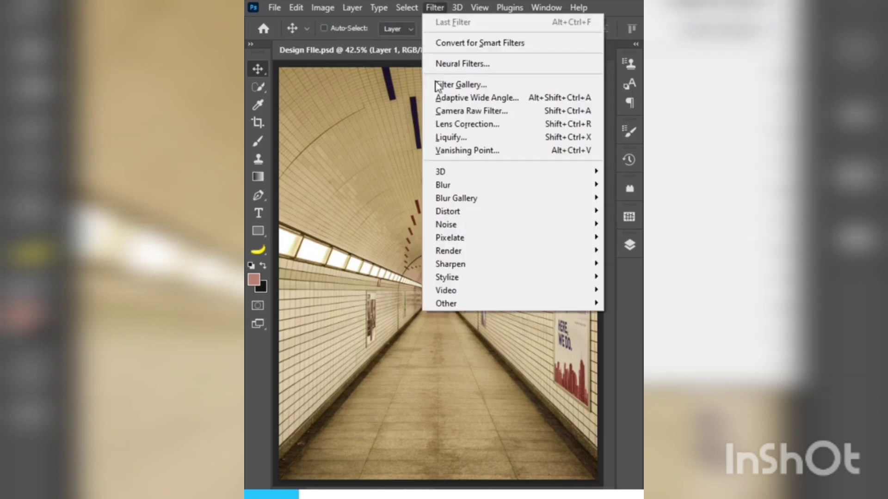
pyautogui.click(455, 151)
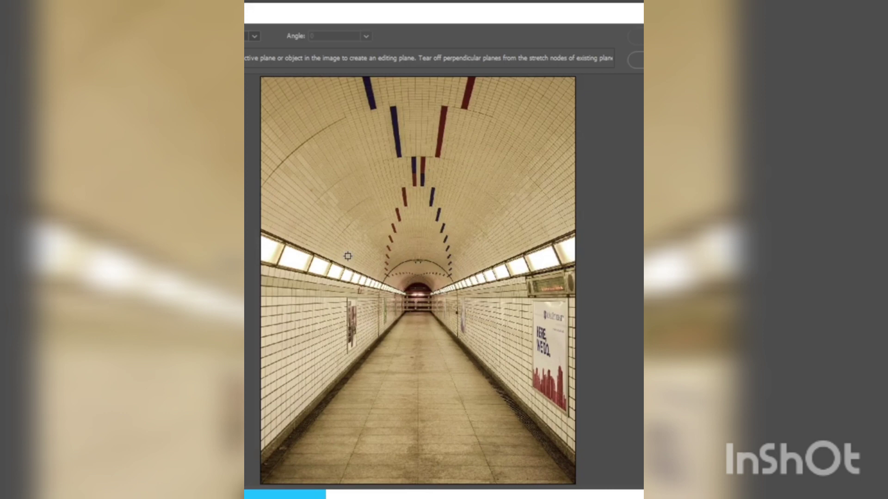
pyautogui.click(313, 276)
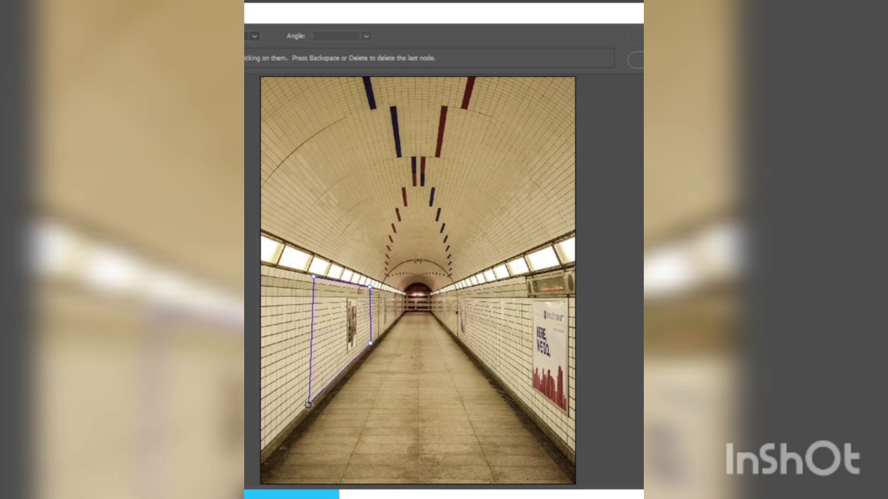
pyautogui.click(308, 405)
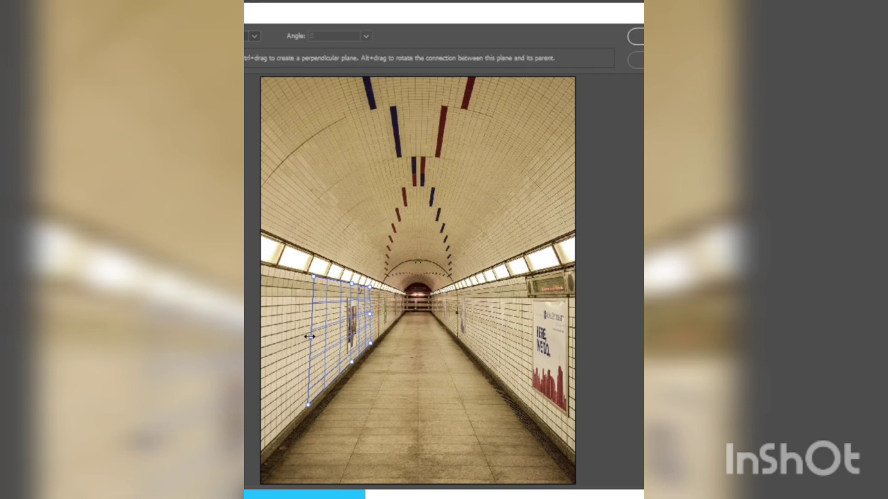
pyautogui.moveTo(310, 337); pyautogui.dragTo(250, 352)
pyautogui.moveTo(370, 314); pyautogui.dragTo(407, 301)
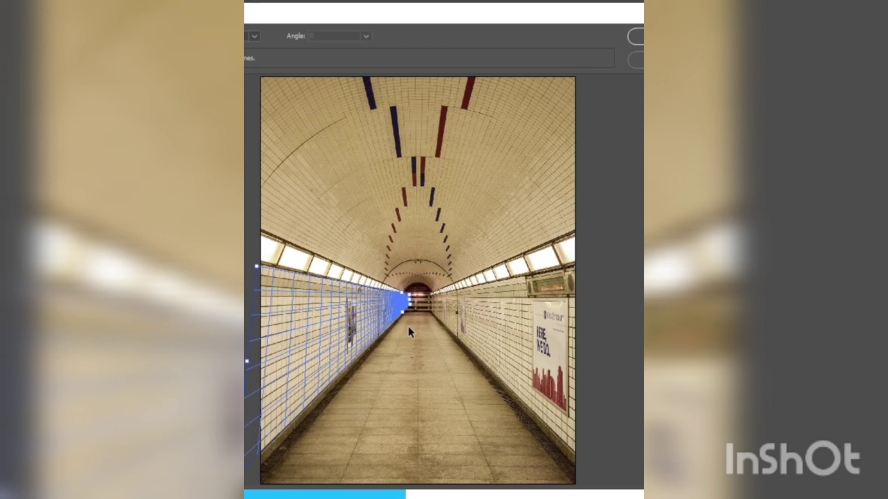
# Step: Paste the burger poster, shrink it to about a third, and fit it onto the left wall
pyautogui.hotkey('ctrl', 'v')
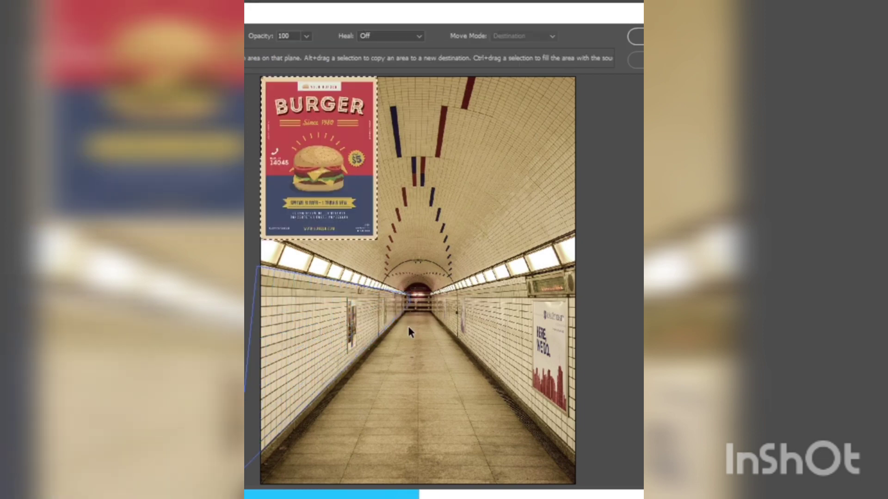
pyautogui.press('t')
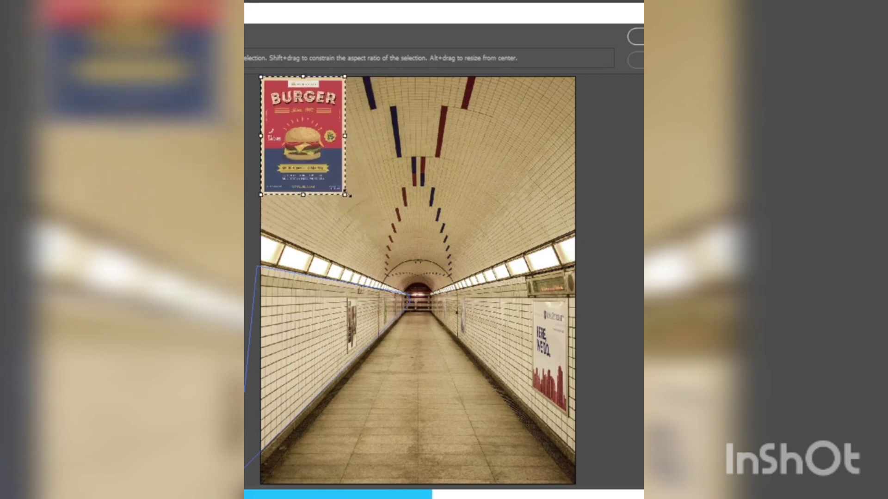
pyautogui.moveTo(376, 238)
pyautogui.mouseDown()
pyautogui.moveTo(304, 137)
pyautogui.moveTo(318, 336)
pyautogui.moveTo(313, 327)
pyautogui.mouseUp()
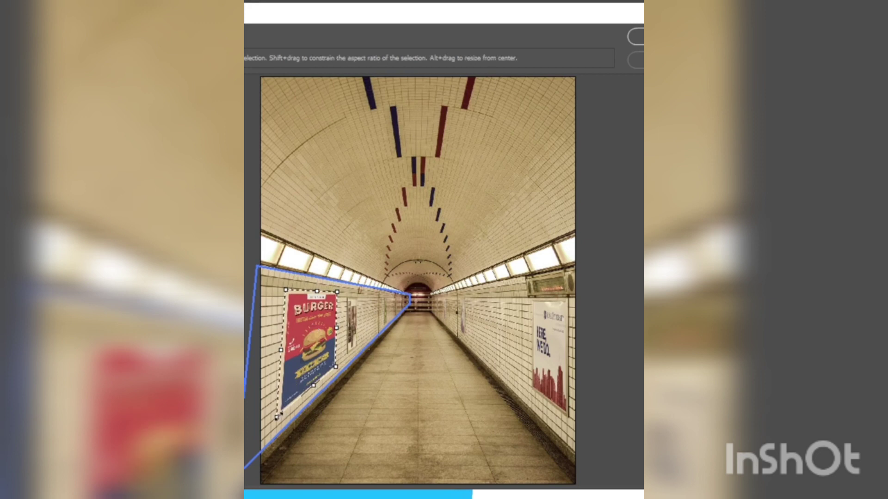
pyautogui.moveTo(277, 417); pyautogui.dragTo(286, 411)
pyautogui.moveTo(311, 342); pyautogui.dragTo(309, 350)
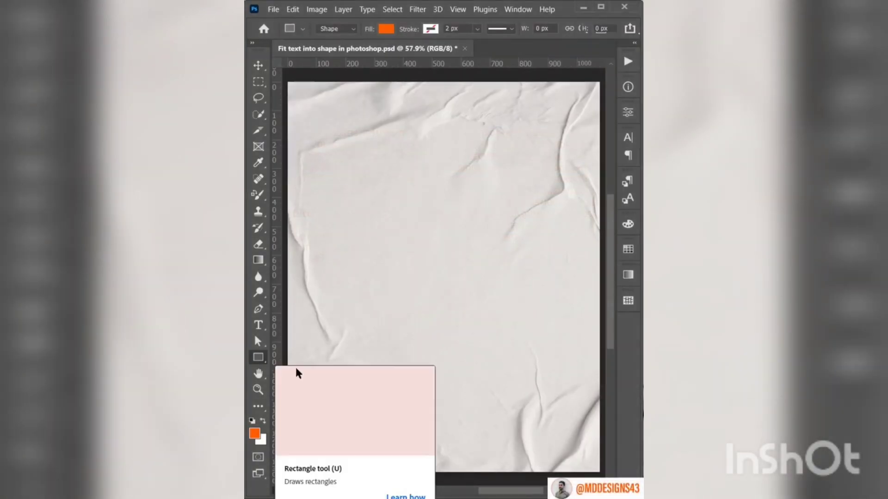
# Step: Draw a large custom heart shape in the page centre and set its fill to No Color
pyautogui.rightClick(254, 358)
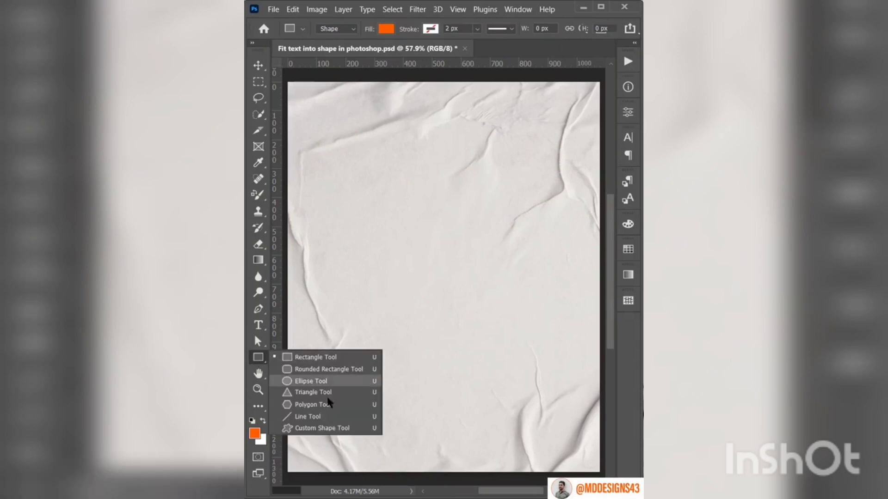
pyautogui.click(289, 426)
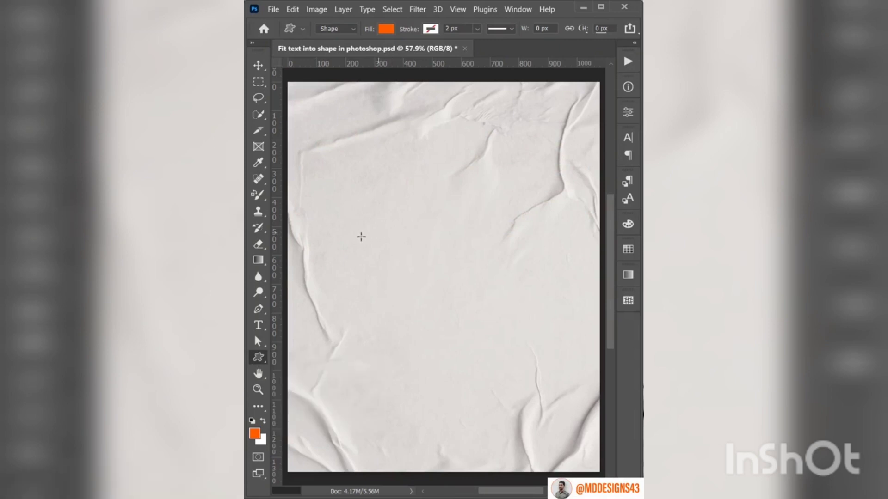
pyautogui.moveTo(342, 214)
pyautogui.mouseDown()
pyautogui.moveTo(562, 458)
pyautogui.moveTo(553, 451)
pyautogui.mouseUp()
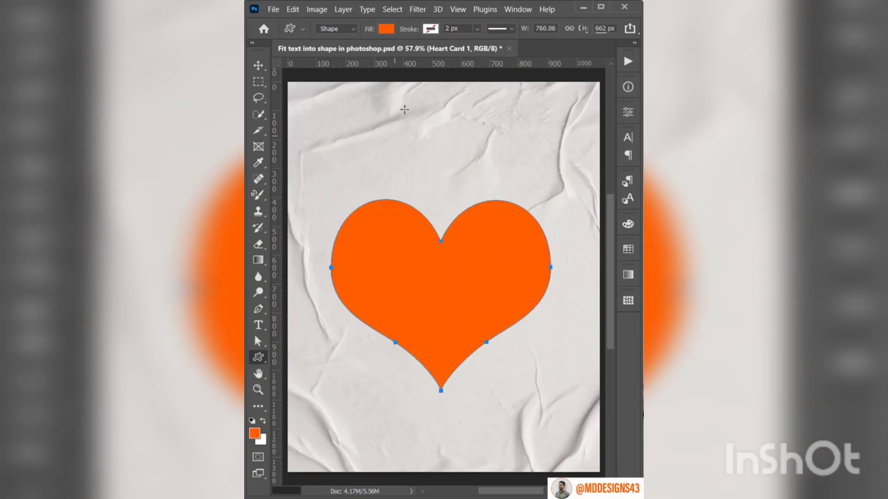
pyautogui.click(387, 30)
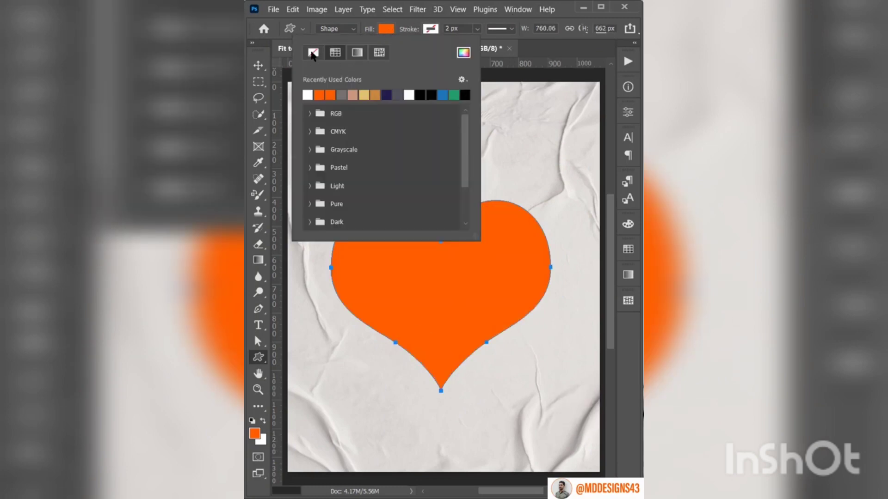
pyautogui.click(313, 52)
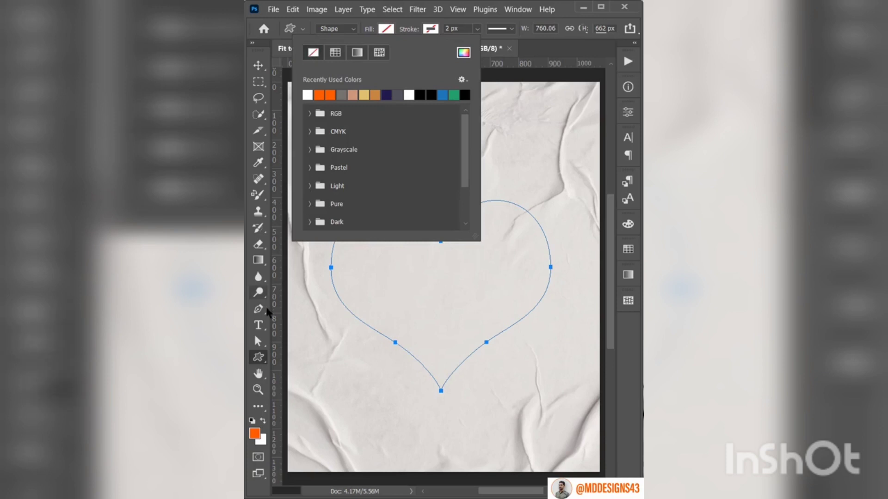
pyautogui.click(258, 325)
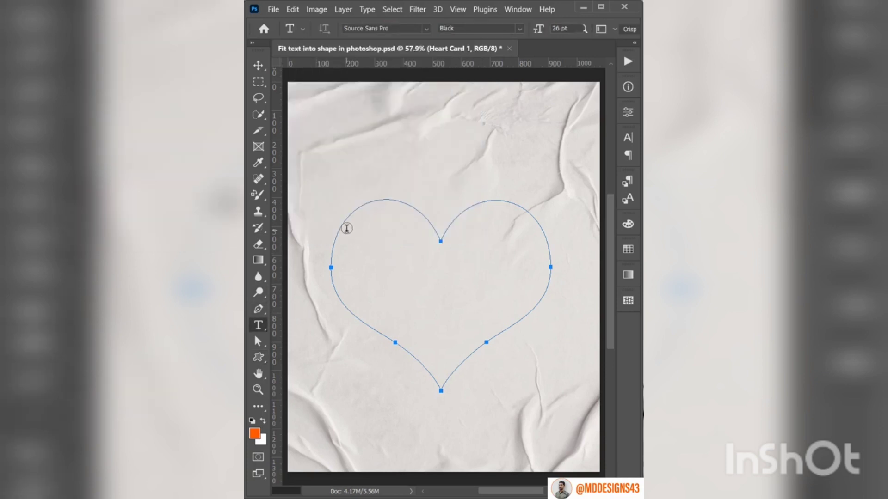
# Step: Fill the heart outline with Lorem Ipsum placeholder text via Paste Lorem Ipsum
pyautogui.click(346, 228)
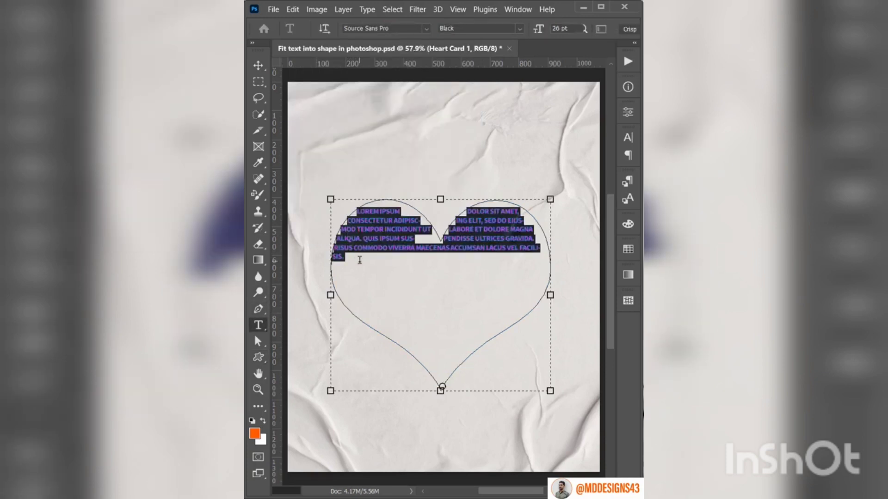
pyautogui.click(359, 256)
pyautogui.click(348, 11)
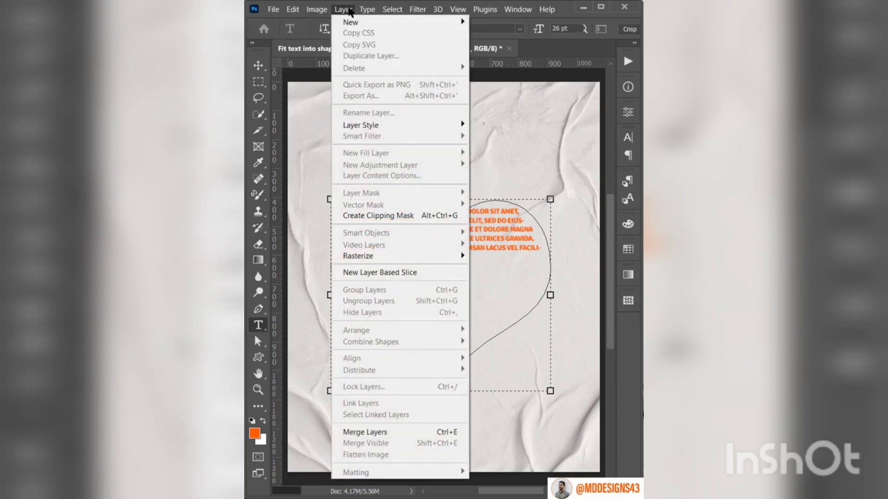
pyautogui.moveTo(367, 9)
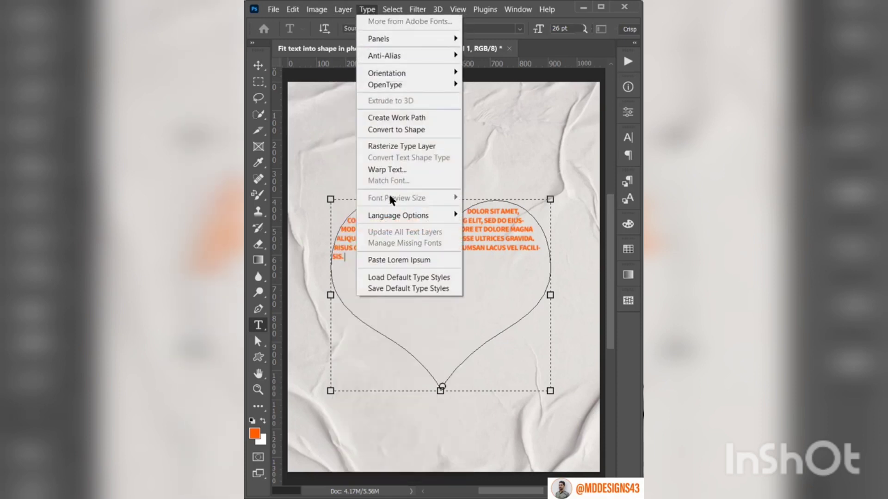
pyautogui.click(392, 262)
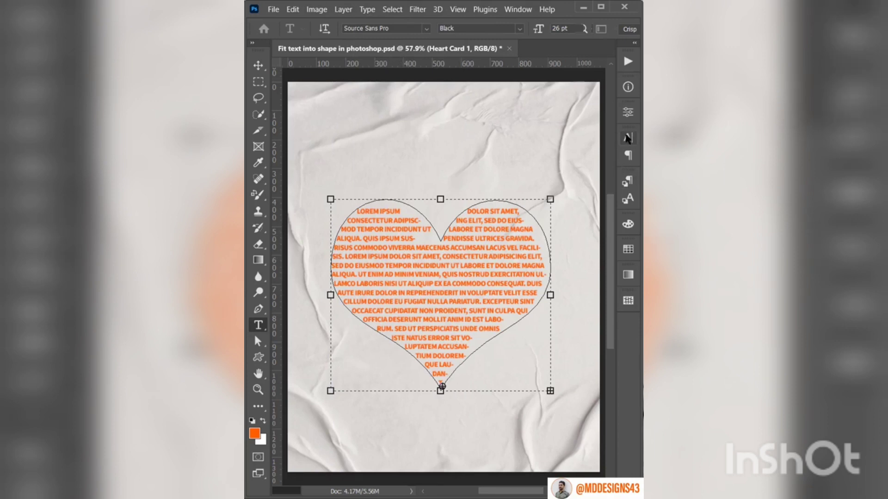
# Step: Set the heart text to Justify All in the Paragraph panel and exit text editing
pyautogui.click(627, 138)
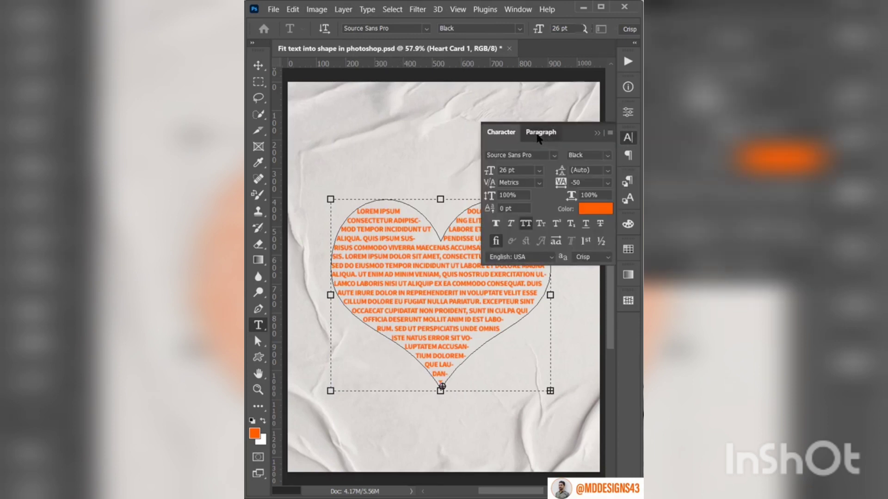
pyautogui.click(541, 135)
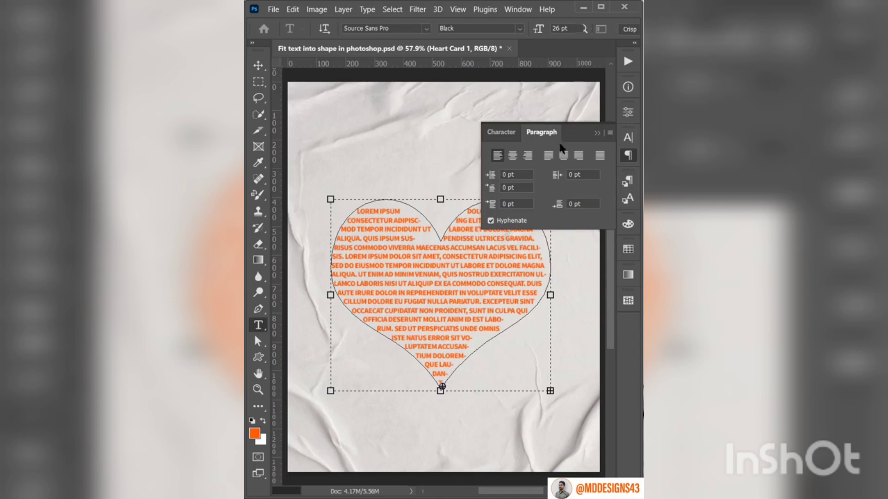
pyautogui.click(600, 156)
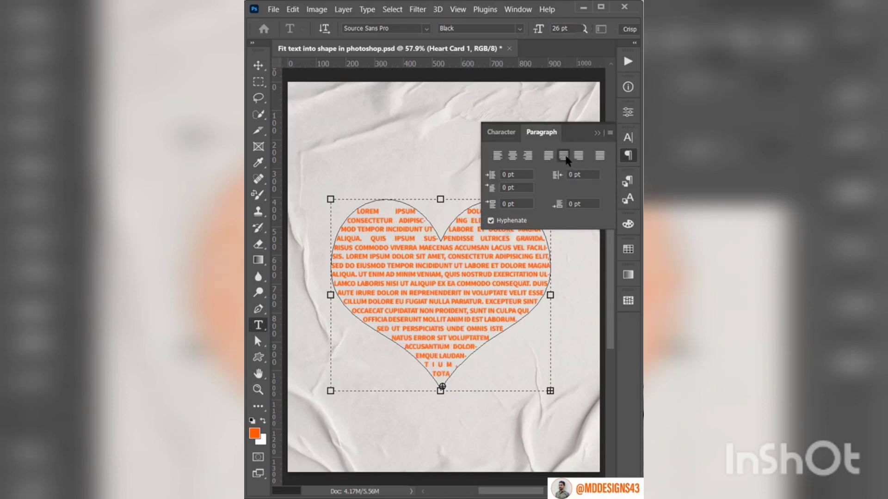
pyautogui.click(596, 133)
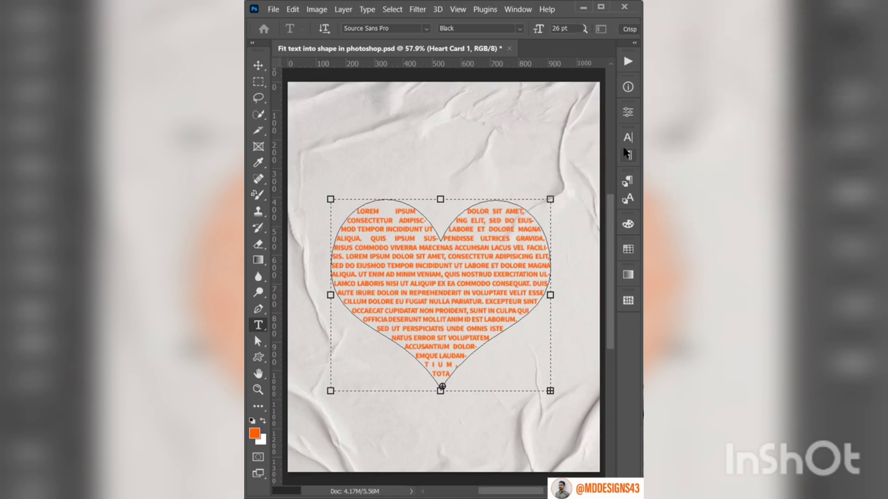
pyautogui.click(258, 65)
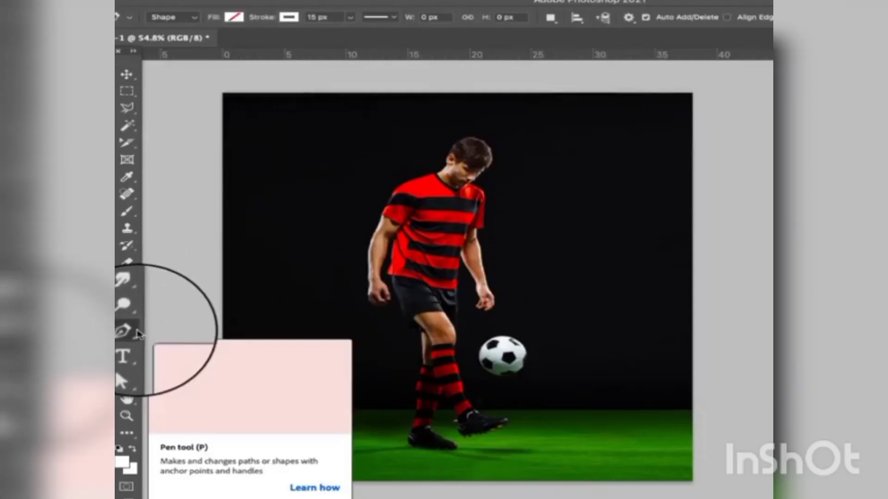
# Step: Set the Pen tool to Shape mode with no fill and a 15 px stroke
pyautogui.click(171, 17)
pyautogui.click(169, 17)
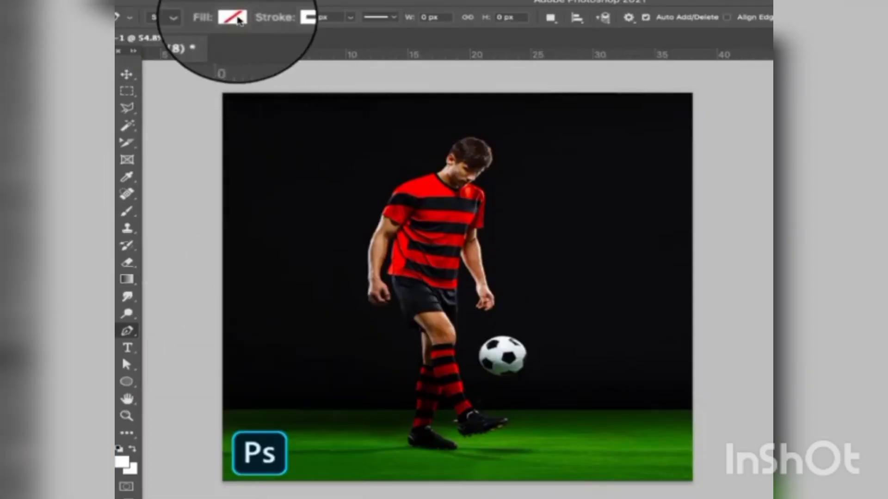
pyautogui.click(319, 18)
pyautogui.write('15')
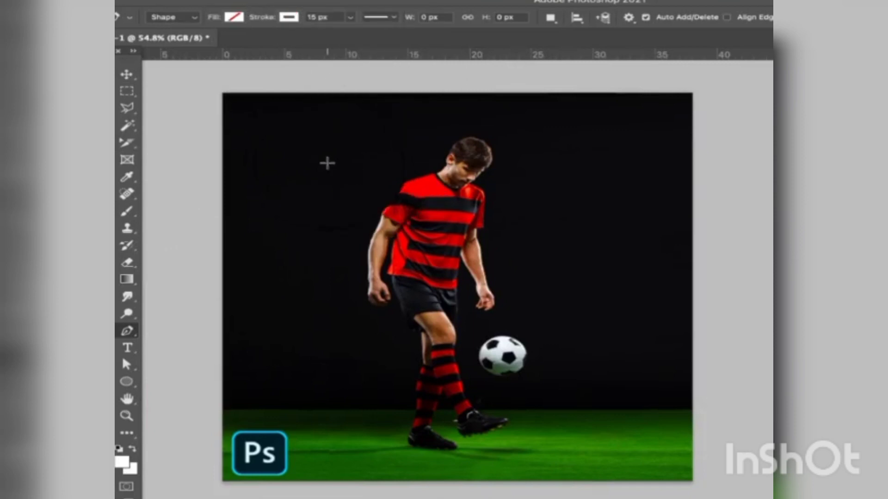
# Step: Draw a closed triangle across the player's head and shoulder, adding red Outer and Inner Glow
pyautogui.moveTo(323, 167); pyautogui.dragTo(469, 294)
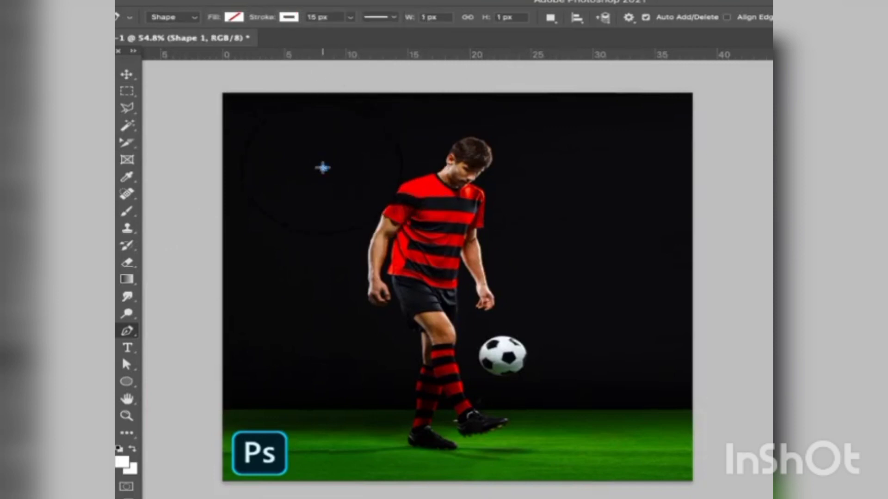
pyautogui.click(468, 294)
pyautogui.click(517, 205)
pyautogui.click(324, 168)
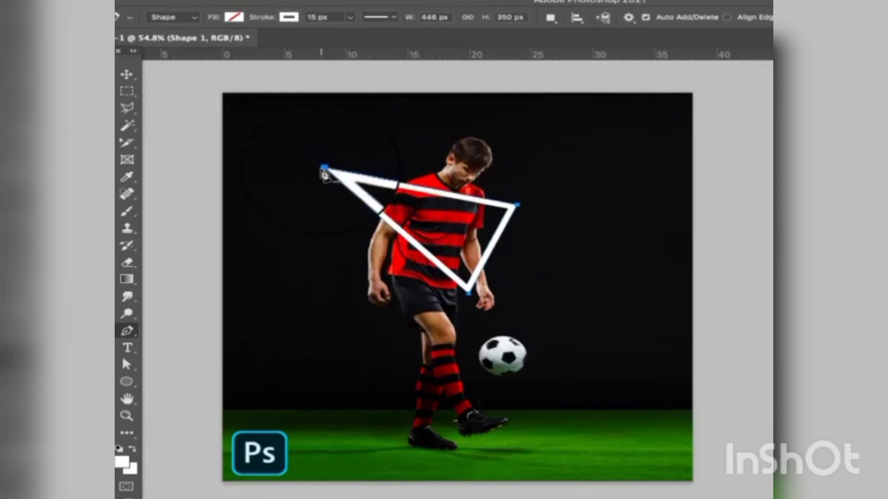
pyautogui.moveTo(323, 173); pyautogui.dragTo(335, 166)
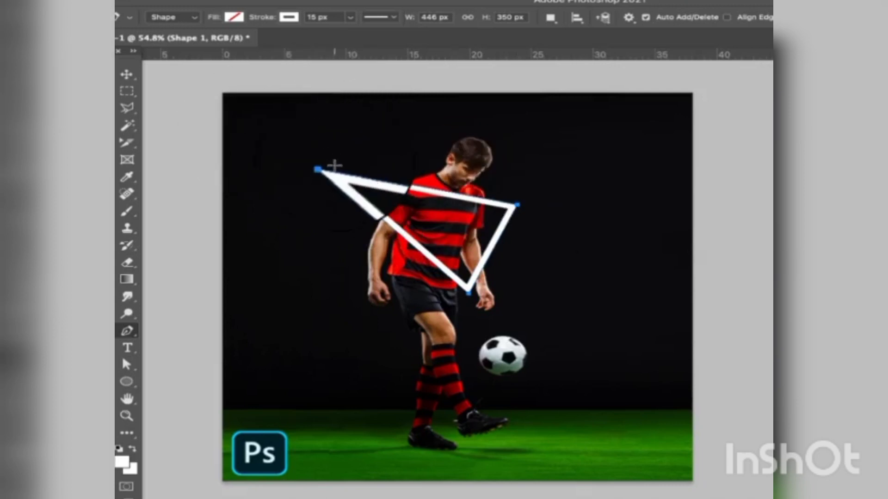
pyautogui.click(127, 74)
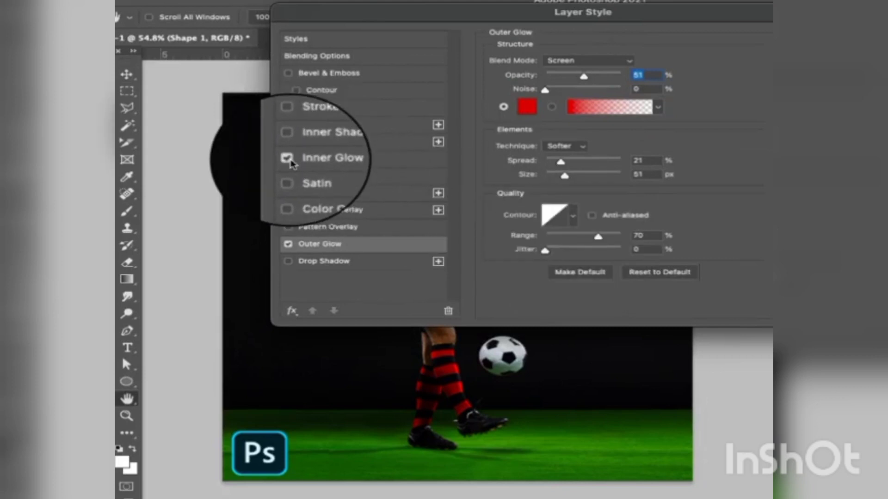
pyautogui.click(288, 158)
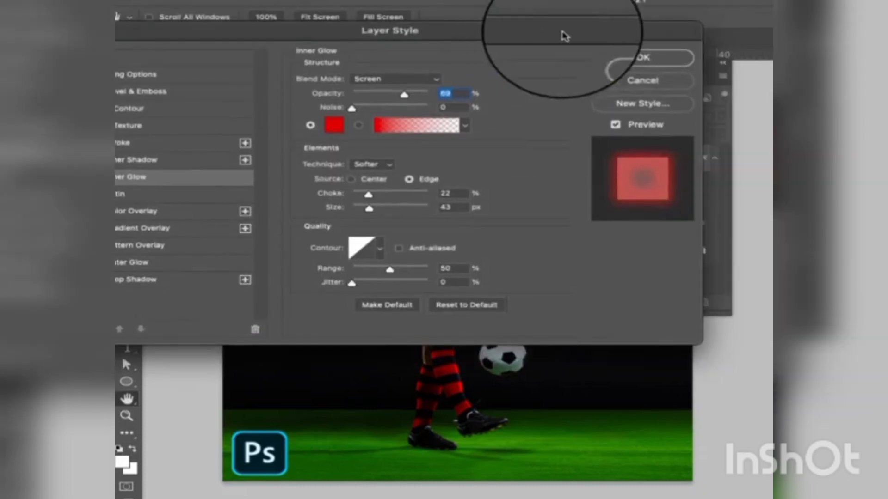
pyautogui.click(647, 57)
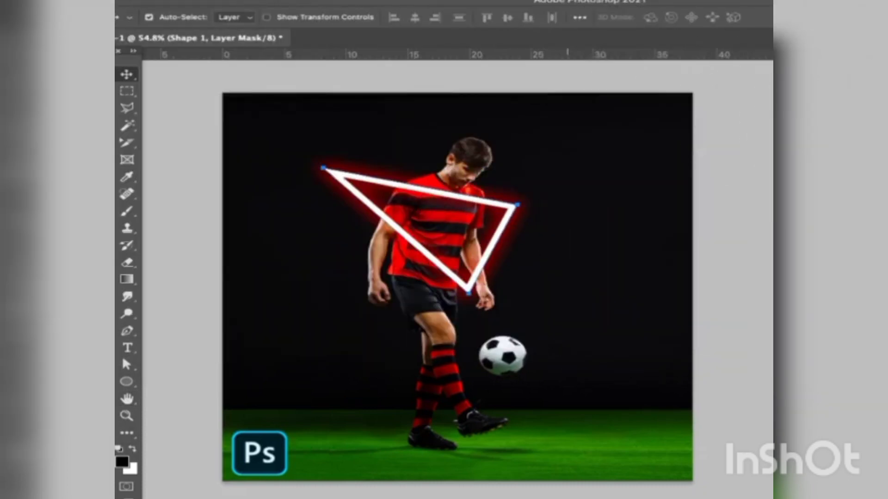
# Step: Paint black on the triangle's mask to hide the white line over the player's sleeve and shoulder
pyautogui.scroll(2, 508, 282)
pyautogui.scroll(2, 509, 282)
pyautogui.scroll(2, 509, 283)
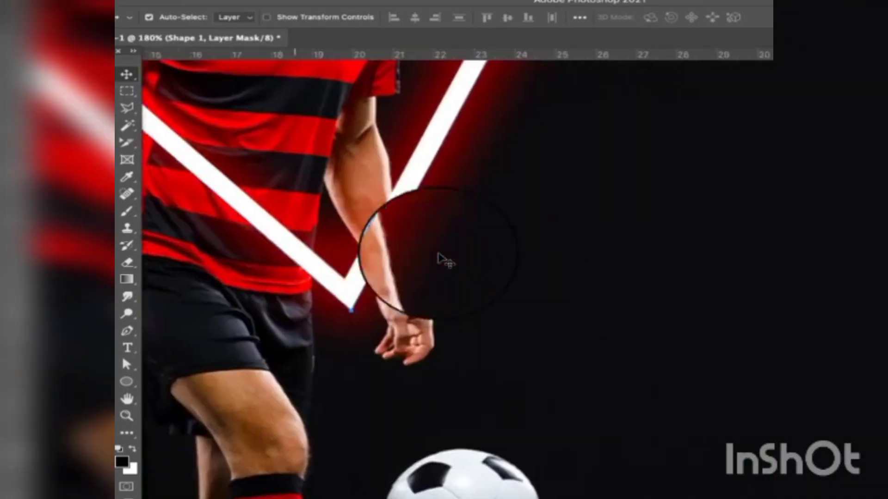
pyautogui.scroll(2, 441, 259)
pyautogui.scroll(2, 451, 245)
pyautogui.press('b')
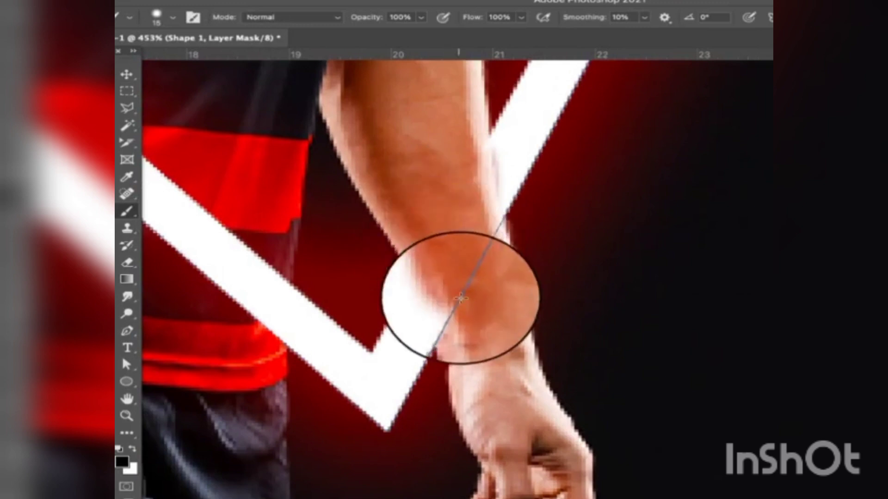
pyautogui.scroll(5, 460, 259)
pyautogui.scroll(5, 462, 240)
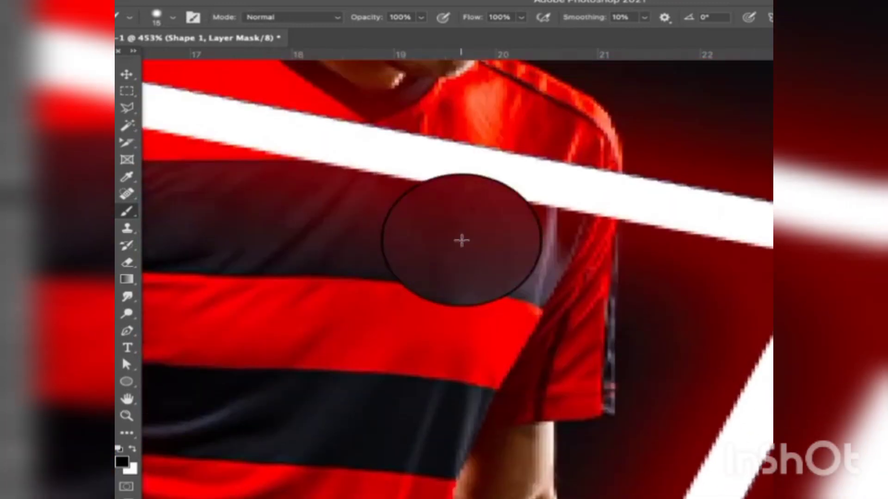
pyautogui.moveTo(461, 241)
pyautogui.mouseDown()
pyautogui.moveTo(564, 159)
pyautogui.moveTo(575, 198)
pyautogui.moveTo(598, 179)
pyautogui.mouseUp()
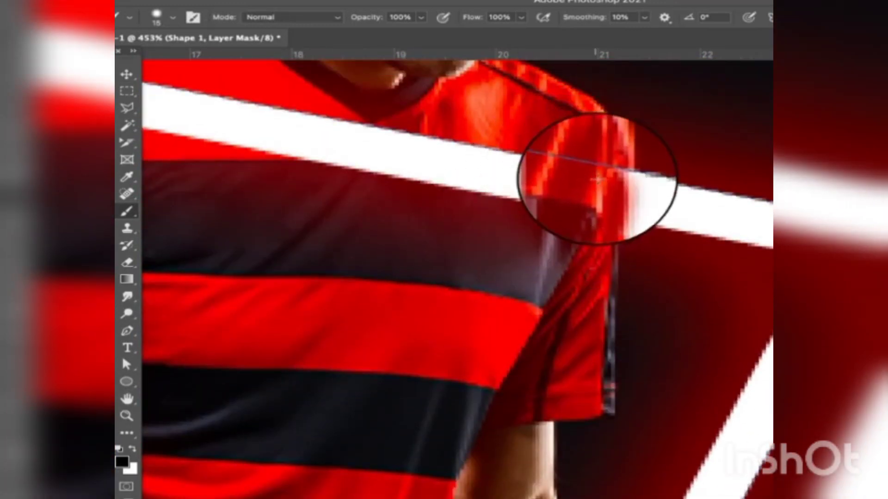
pyautogui.hscroll(-5, 572, 236)
pyautogui.moveTo(572, 236)
pyautogui.mouseDown()
pyautogui.moveTo(621, 208)
pyautogui.moveTo(555, 178)
pyautogui.moveTo(500, 133)
pyautogui.moveTo(422, 190)
pyautogui.mouseUp()
pyautogui.hscroll(-5, 408, 202)
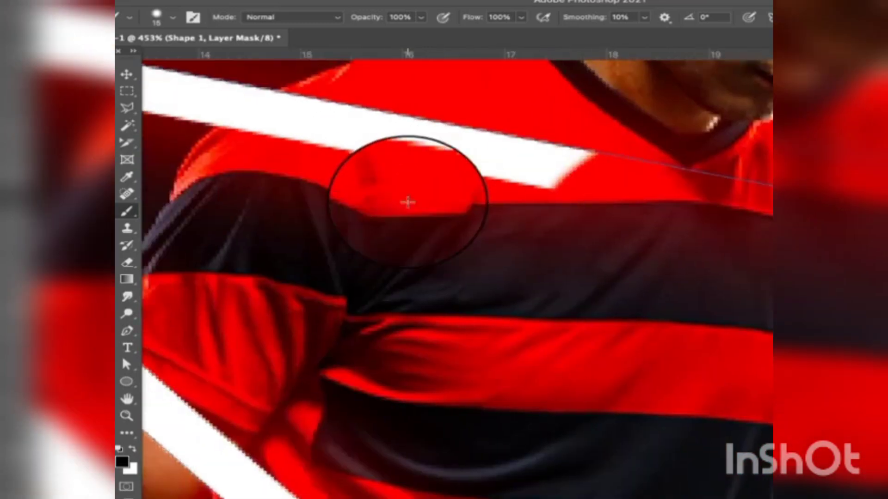
pyautogui.hscroll(-3, 408, 202)
pyautogui.moveTo(396, 143)
pyautogui.mouseDown()
pyautogui.moveTo(318, 159)
pyautogui.moveTo(525, 125)
pyautogui.moveTo(463, 199)
pyautogui.moveTo(666, 198)
pyautogui.mouseUp()
pyautogui.scroll(-2, 665, 199)
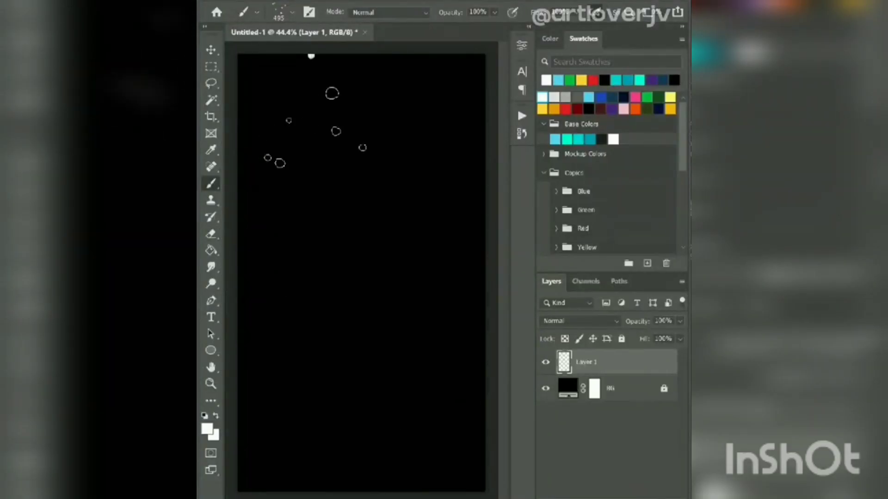
# Step: Apply a Zoom Radial Blur twice to the white dots to form a starburst
pyautogui.hotkey('alt', 't')
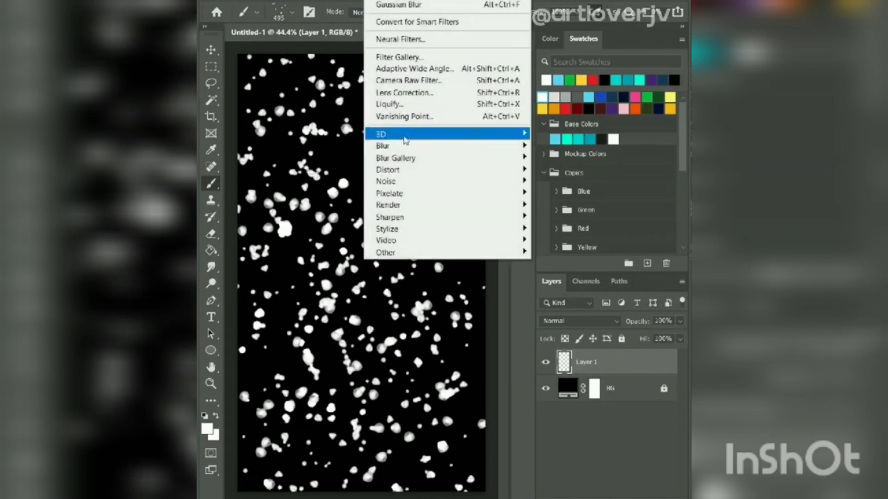
pyautogui.click(562, 228)
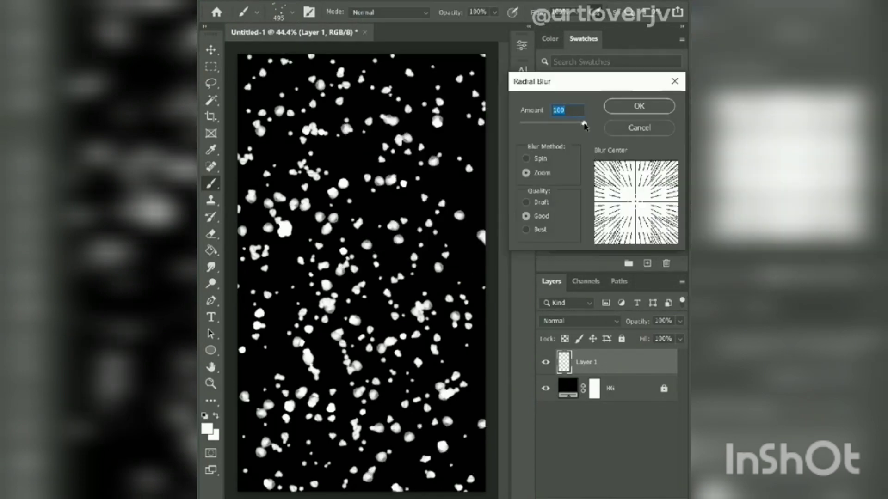
pyautogui.click(632, 108)
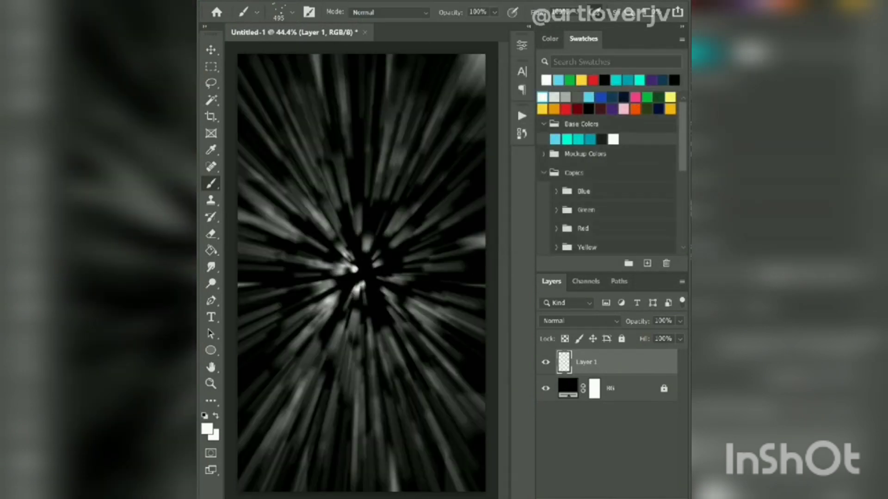
pyautogui.hotkey('alt', 't')
pyautogui.click(559, 228)
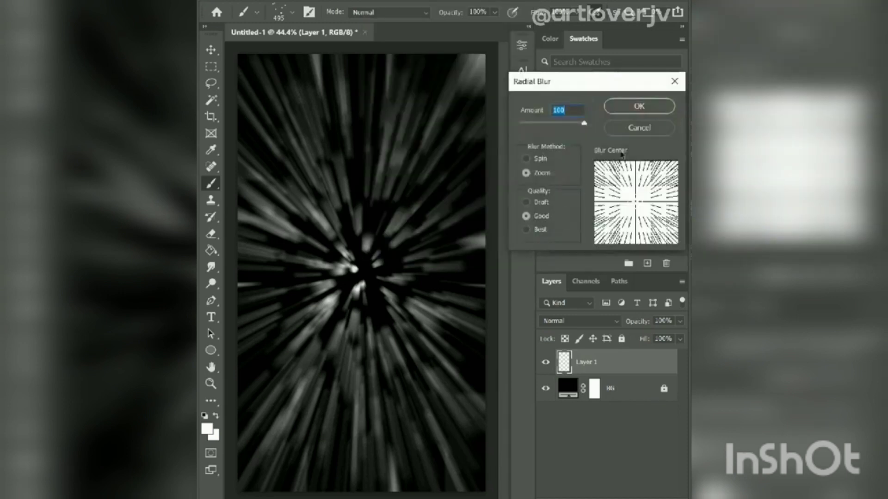
pyautogui.click(639, 106)
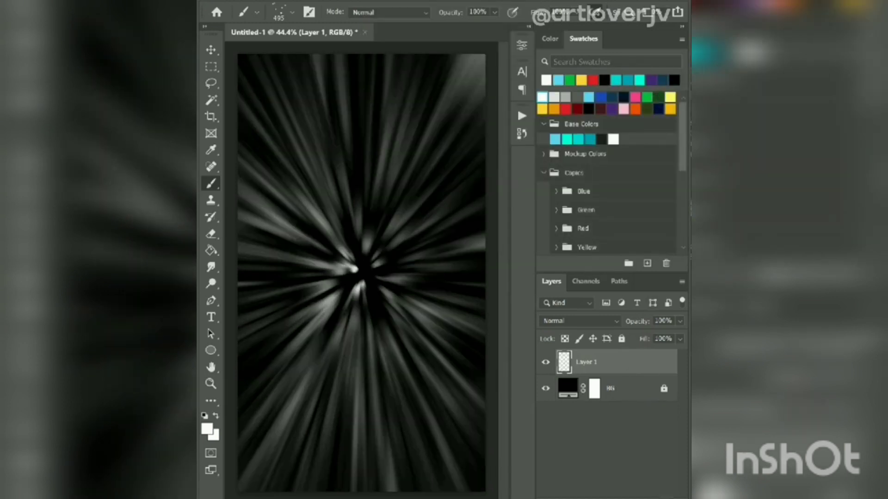
# Step: Paint red, yellow and light blue patches across a new colour layer
pyautogui.hotkey('ctrl', 'shift', 'alt', 'n')
pyautogui.click(593, 80)
pyautogui.moveTo(278, 88)
pyautogui.mouseDown()
pyautogui.moveTo(278, 217)
pyautogui.moveTo(321, 241)
pyautogui.moveTo(352, 69)
pyautogui.mouseUp()
pyautogui.click(593, 80)
pyautogui.moveTo(420, 60)
pyautogui.mouseDown()
pyautogui.moveTo(430, 278)
pyautogui.moveTo(407, 307)
pyautogui.moveTo(407, 477)
pyautogui.mouseUp()
pyautogui.click(593, 80)
pyautogui.click(593, 80)
pyautogui.moveTo(264, 323)
pyautogui.mouseDown()
pyautogui.moveTo(310, 317)
pyautogui.moveTo(245, 407)
pyautogui.moveTo(287, 453)
pyautogui.mouseUp()
# Step: Heavily Gaussian-blur the colour layer and set Layer 2 to Color blend mode
pyautogui.click(377, 0)
pyautogui.moveTo(382, 146)
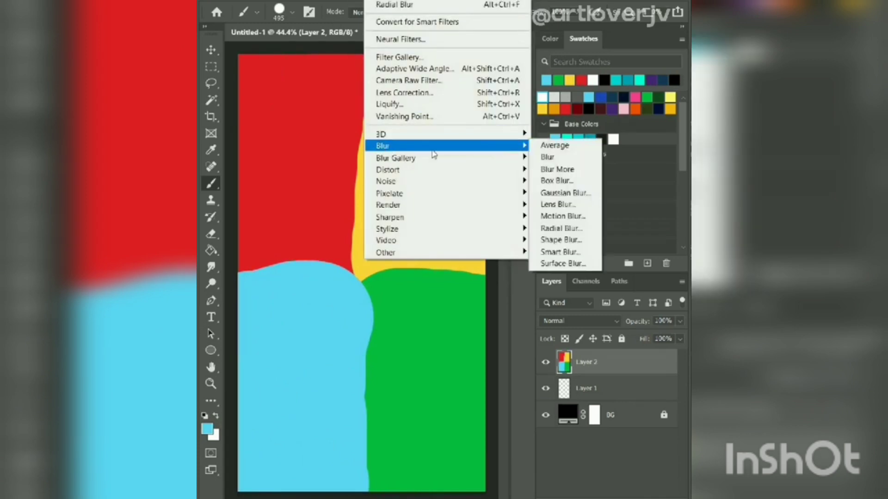
pyautogui.click(565, 193)
pyautogui.press('Return')
pyautogui.press('b')
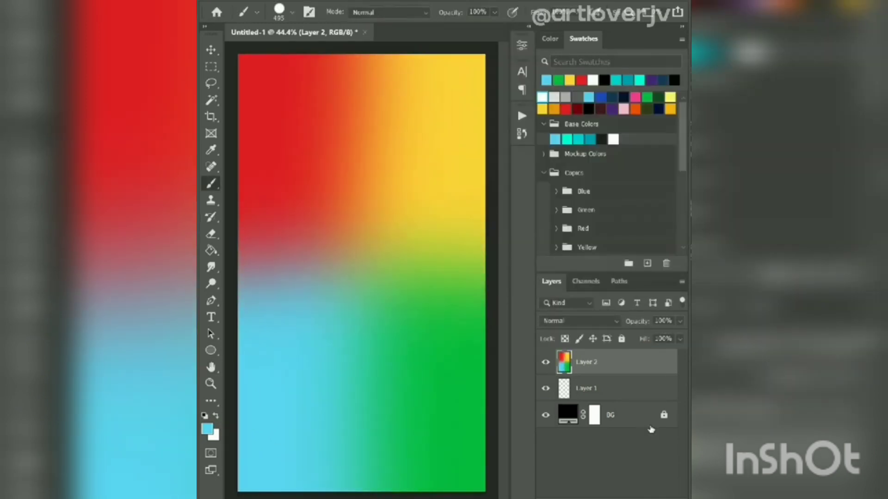
pyautogui.click(579, 321)
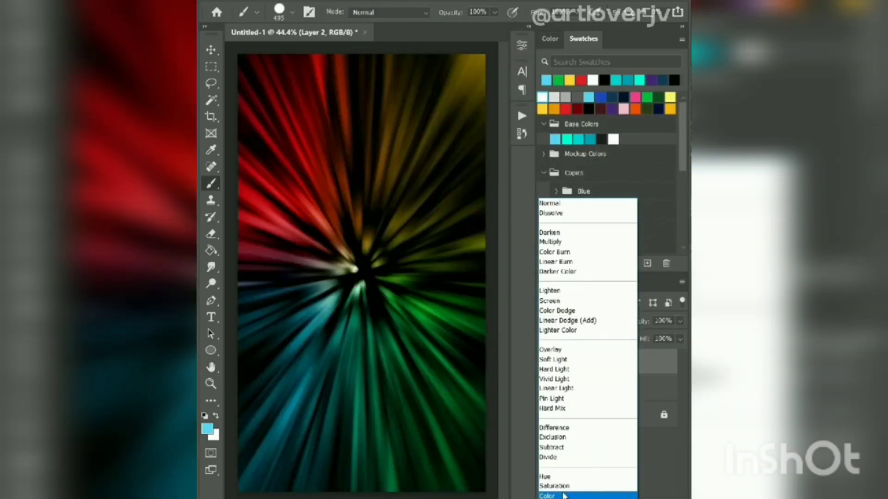
pyautogui.click(566, 496)
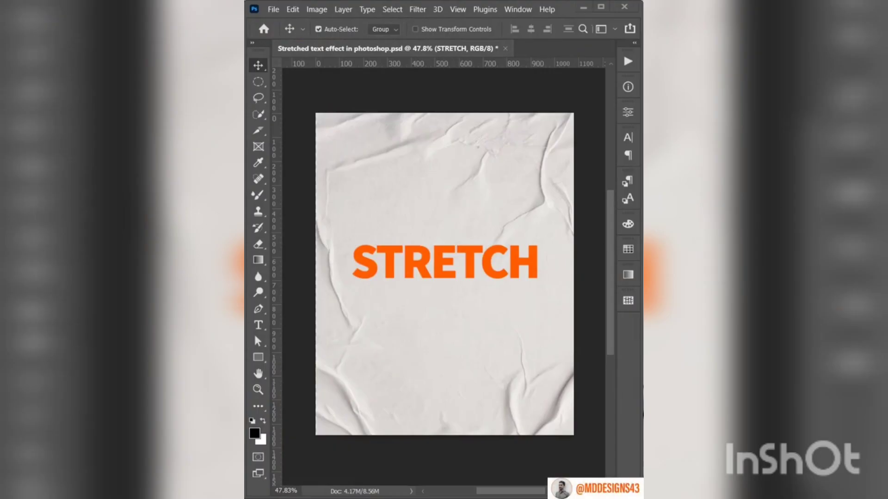
# Step: Convert the STRETCH text layer to a shape
pyautogui.press('F7')
pyautogui.moveTo(452, 99); pyautogui.dragTo(360, 119)
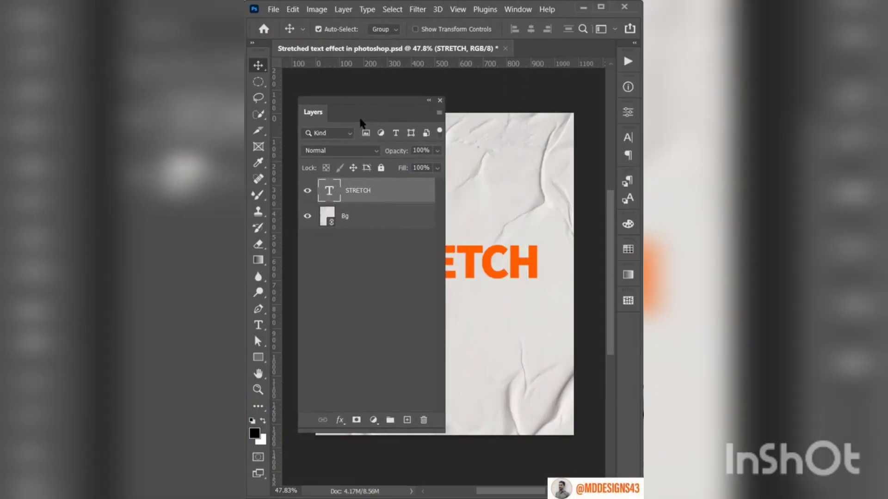
pyautogui.rightClick(362, 192)
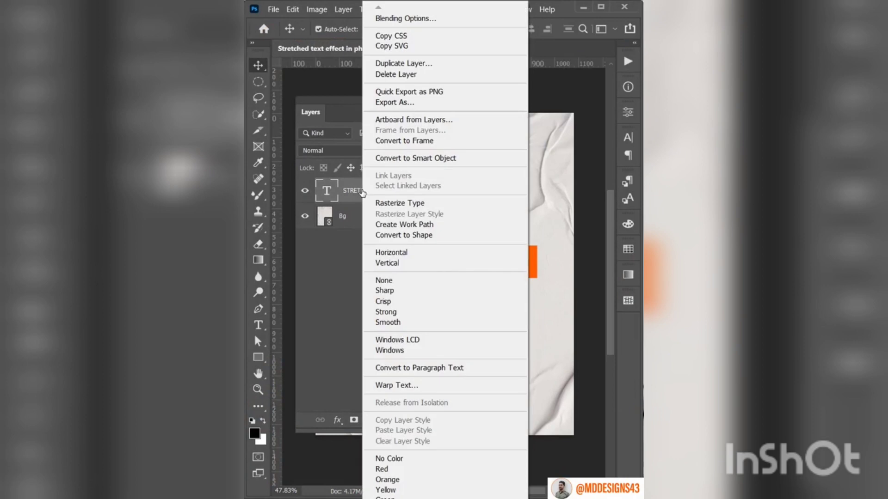
pyautogui.click(463, 236)
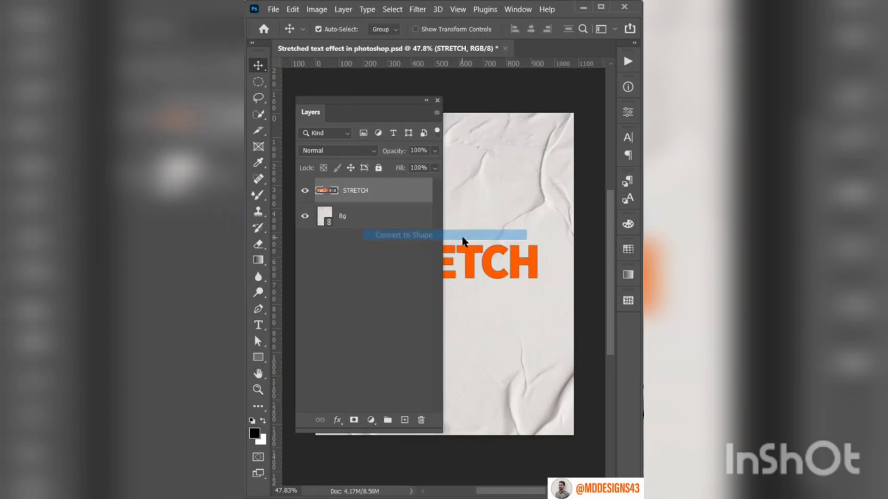
pyautogui.moveTo(392, 124); pyautogui.dragTo(628, 131)
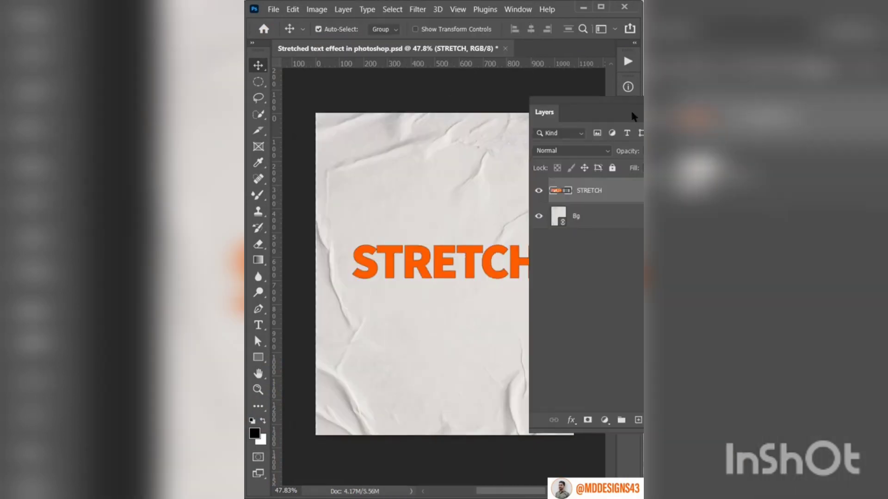
pyautogui.press('F7')
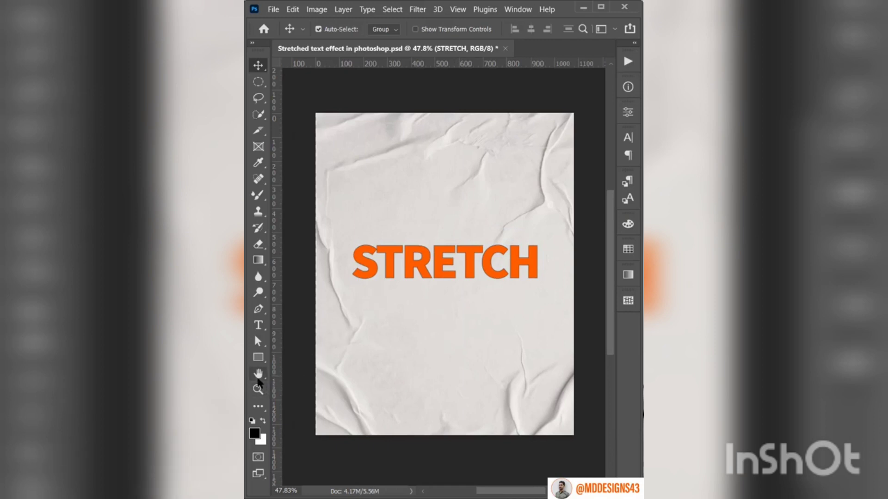
# Step: Drag the H's stem up to the top edge and the first T's stem to the bottom
pyautogui.click(258, 341)
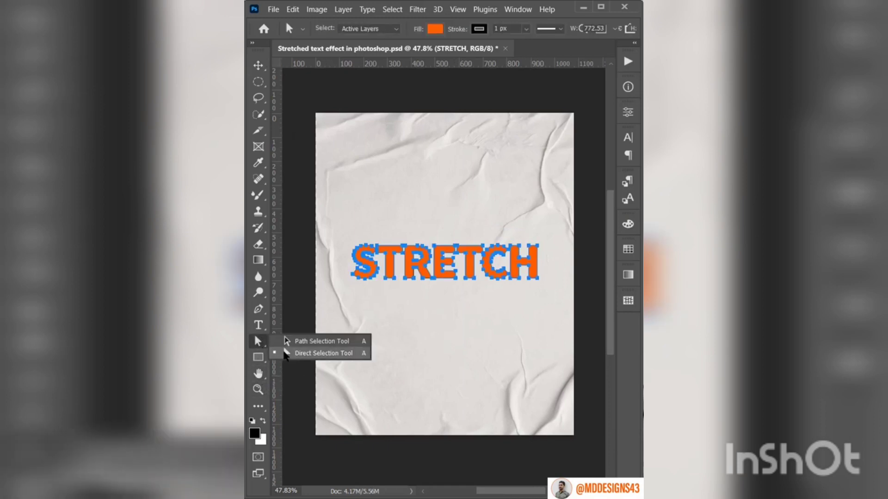
pyautogui.click(291, 354)
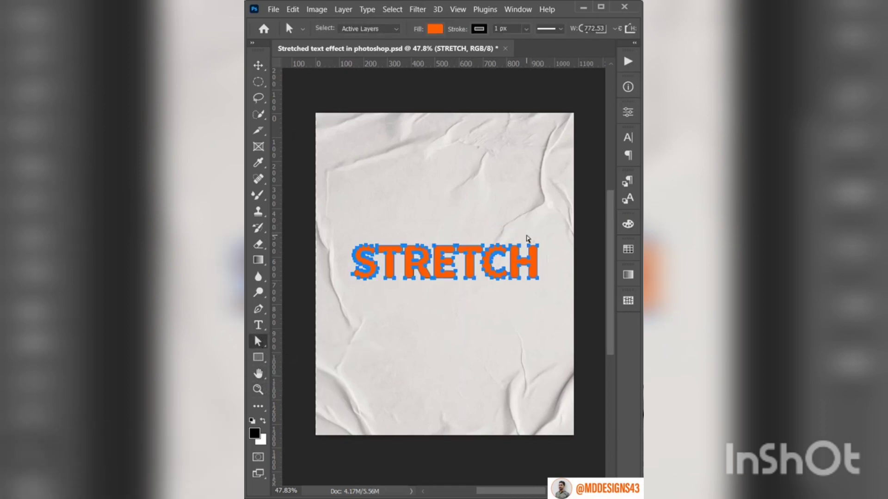
pyautogui.moveTo(527, 238); pyautogui.dragTo(544, 253)
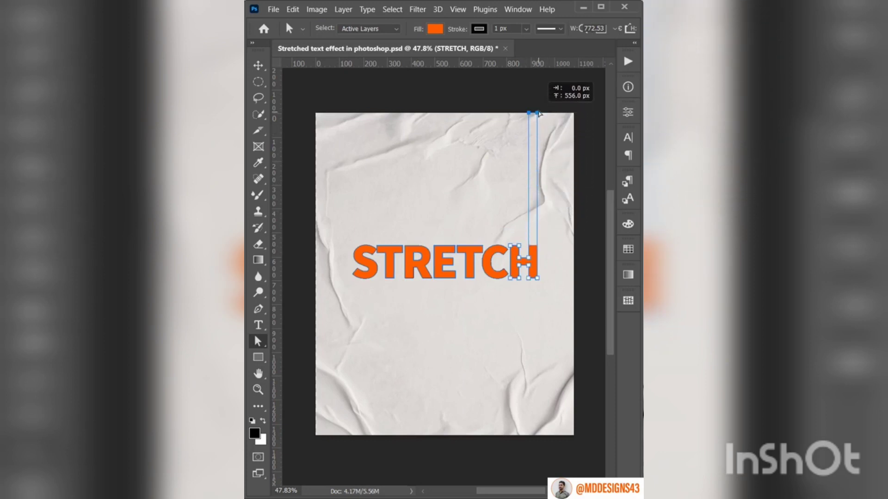
pyautogui.moveTo(536, 249); pyautogui.dragTo(532, 113)
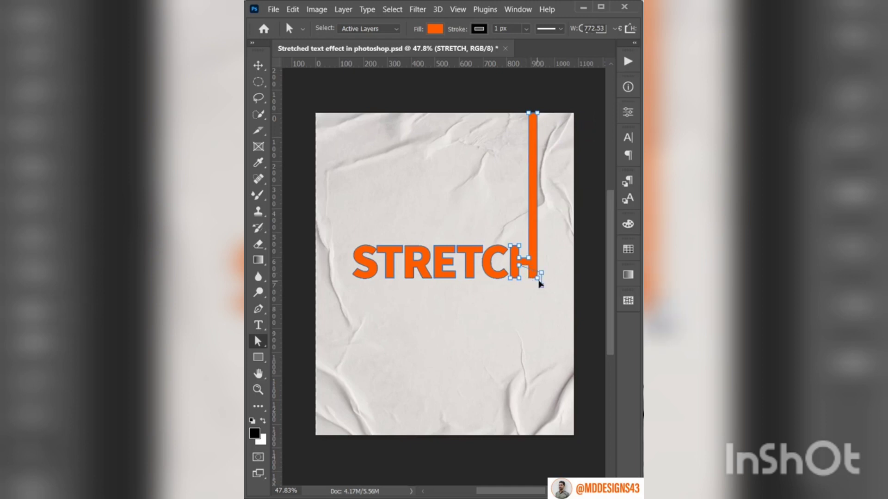
pyautogui.moveTo(547, 275)
pyautogui.mouseDown()
pyautogui.moveTo(523, 287)
pyautogui.moveTo(533, 434)
pyautogui.mouseUp()
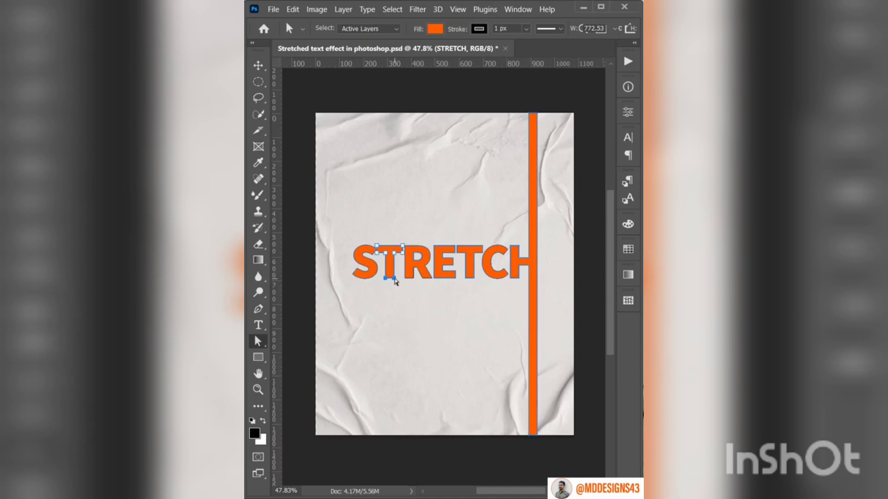
pyautogui.moveTo(395, 281); pyautogui.dragTo(390, 435)
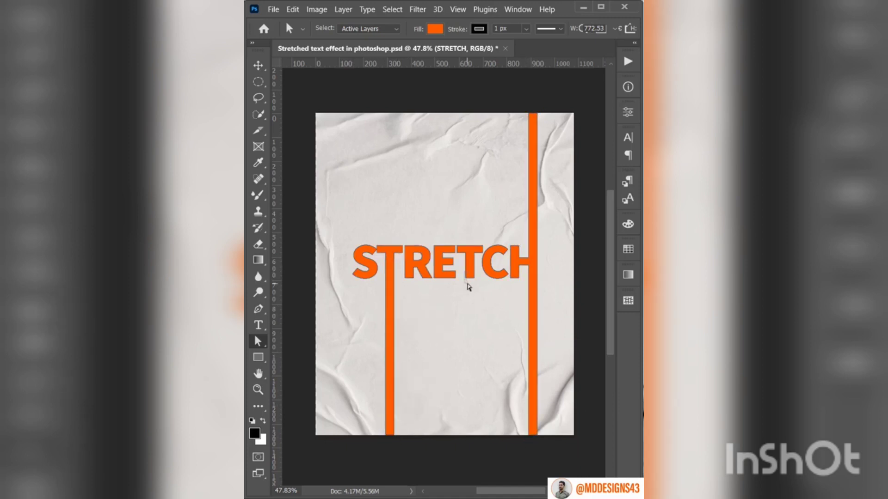
# Step: Raise the second T's crossbar and stretch it left and right across the letters
pyautogui.moveTo(460, 273)
pyautogui.mouseDown()
pyautogui.moveTo(480, 288)
pyautogui.moveTo(470, 435)
pyautogui.mouseUp()
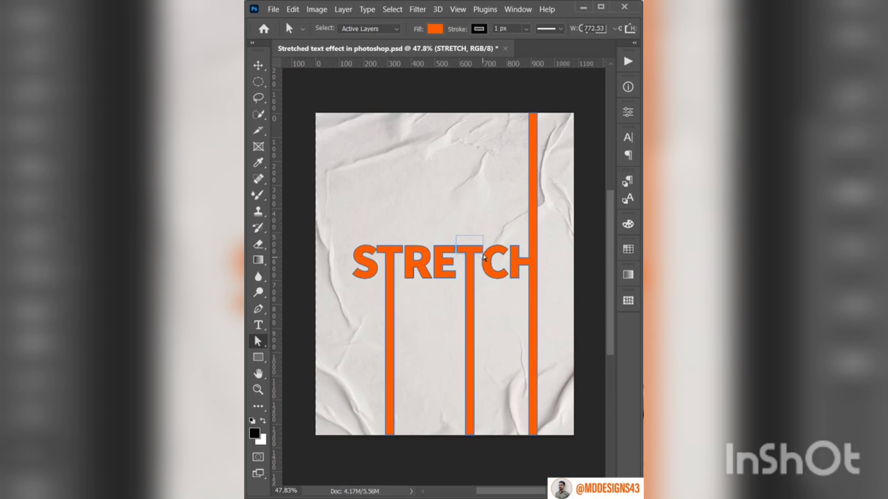
pyautogui.moveTo(474, 250); pyautogui.dragTo(472, 227)
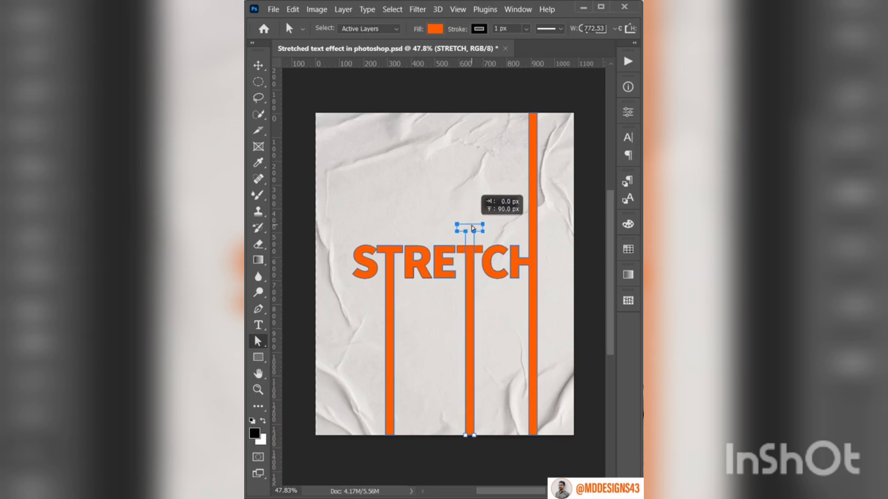
pyautogui.moveTo(461, 234); pyautogui.dragTo(355, 237)
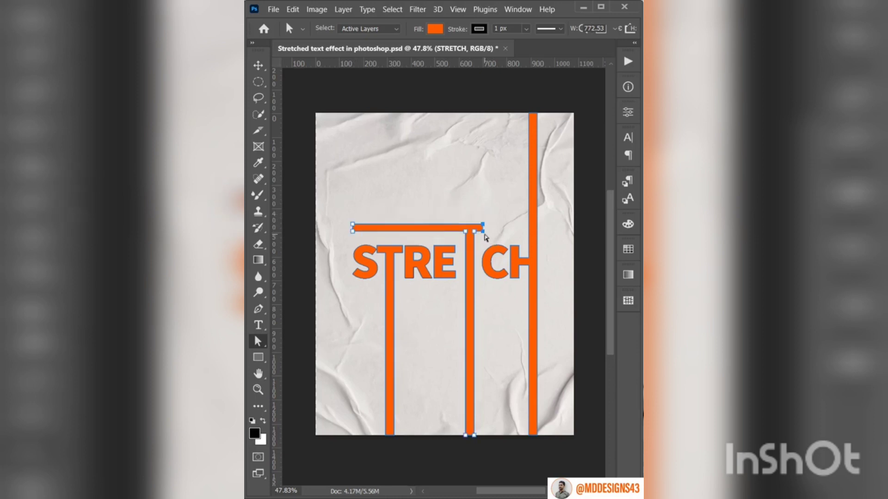
pyautogui.moveTo(483, 232); pyautogui.dragTo(518, 232)
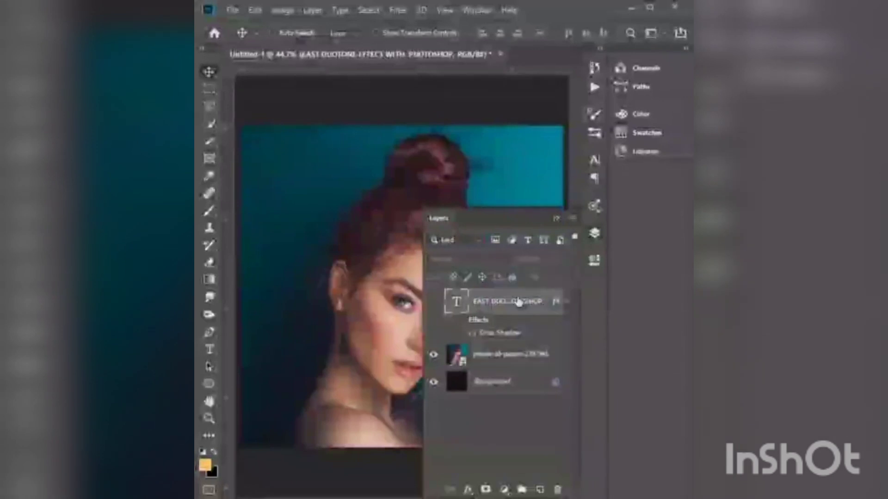
# Step: Delete the title text and load the Green channel's highlights as a selection
pyautogui.press('Delete')
pyautogui.click(556, 218)
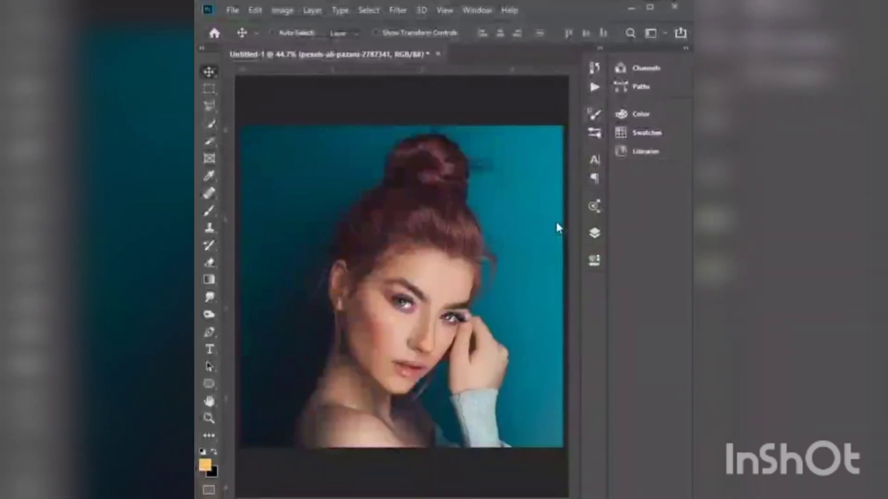
pyautogui.click(640, 74)
pyautogui.click(530, 113)
pyautogui.click(534, 135)
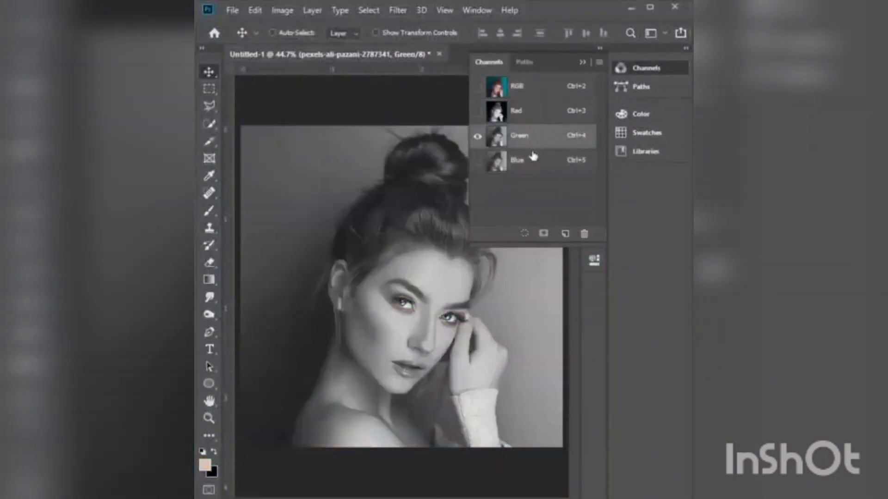
pyautogui.click(532, 159)
pyautogui.click(541, 137)
pyautogui.click(524, 234)
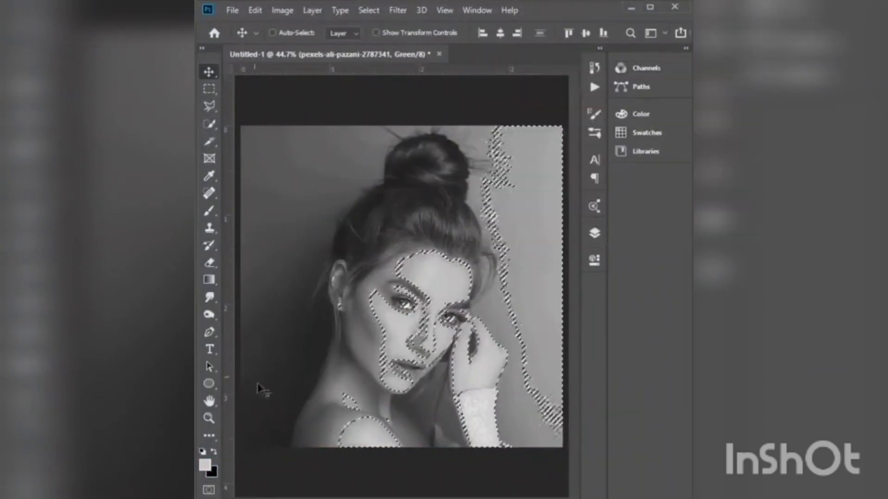
# Step: Add a Solid Color fill layer over the selection with hex 44D6E9
pyautogui.click(594, 233)
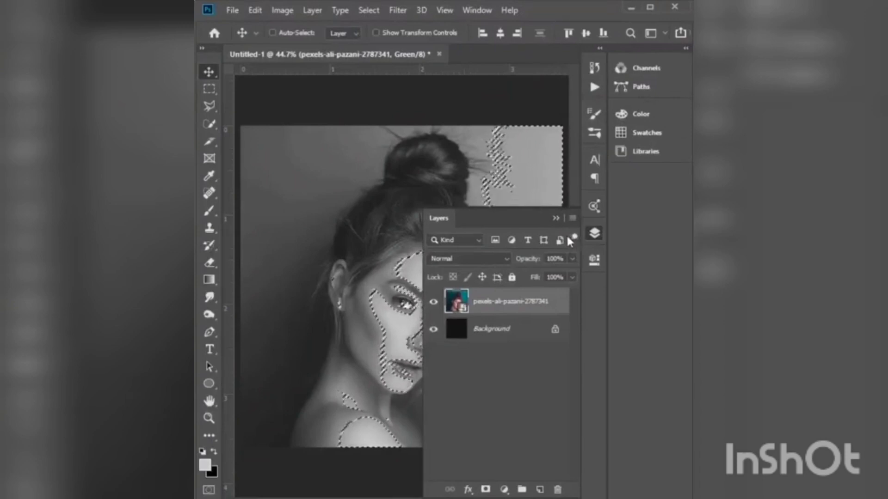
pyautogui.click(504, 489)
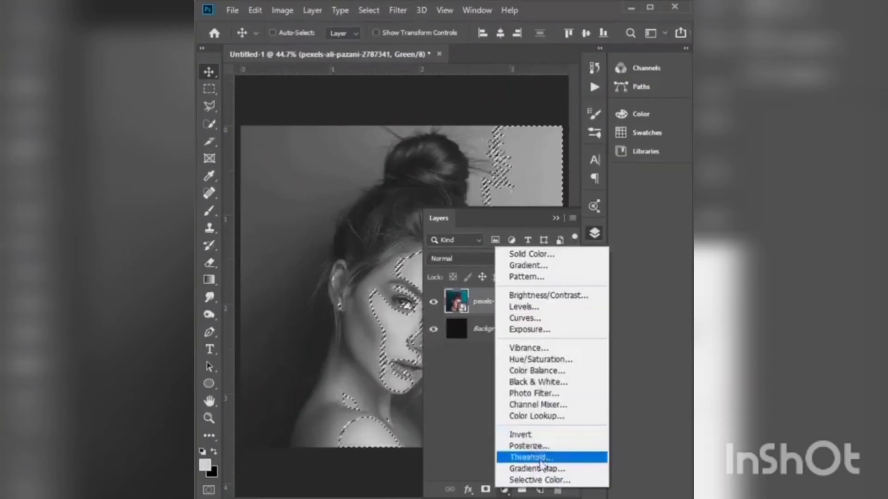
pyautogui.click(545, 253)
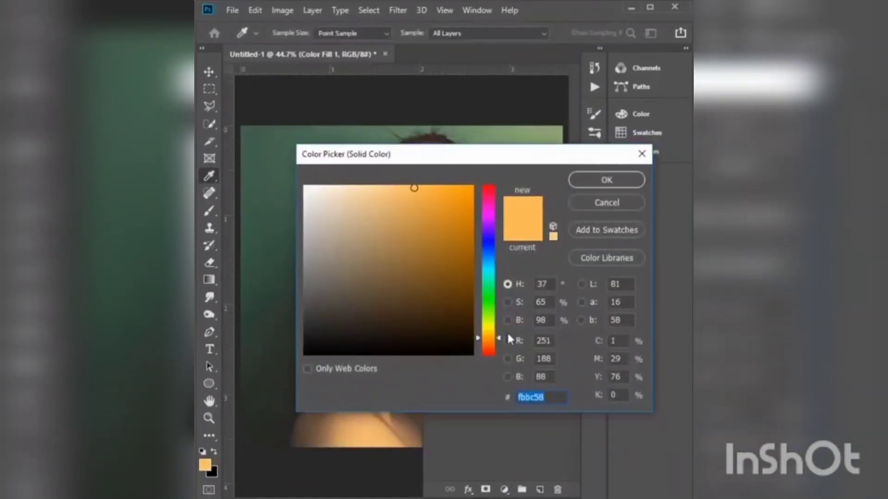
pyautogui.write('44')
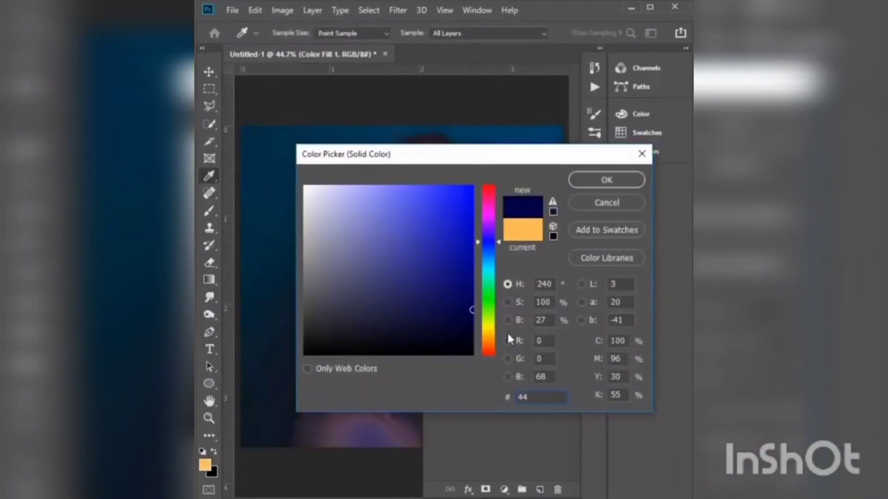
pyautogui.write('D')
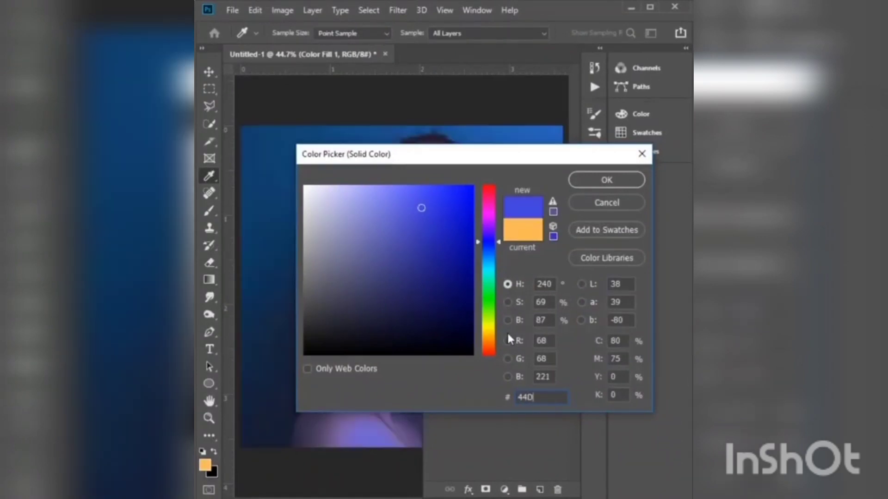
pyautogui.write('6')
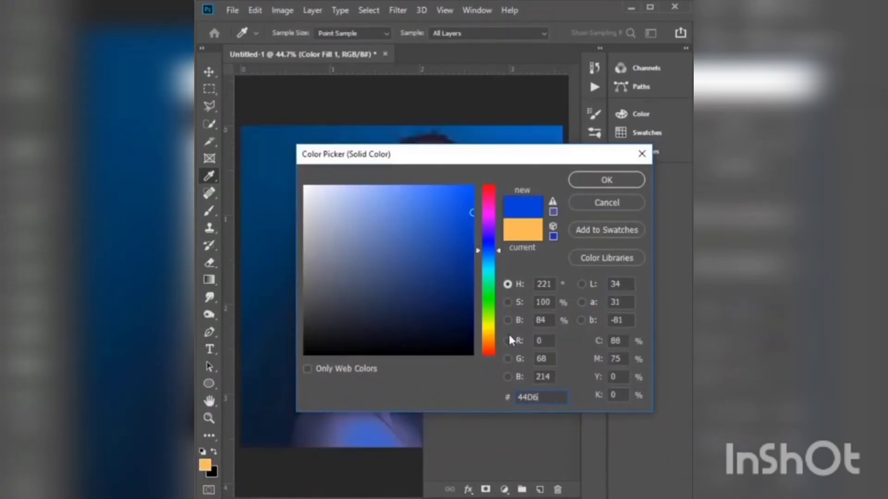
pyautogui.write('E9')
# Step: Confirm the cyan fill, then add a navy 080E2C Solid Color fill layer above the pexels photo
pyautogui.click(606, 180)
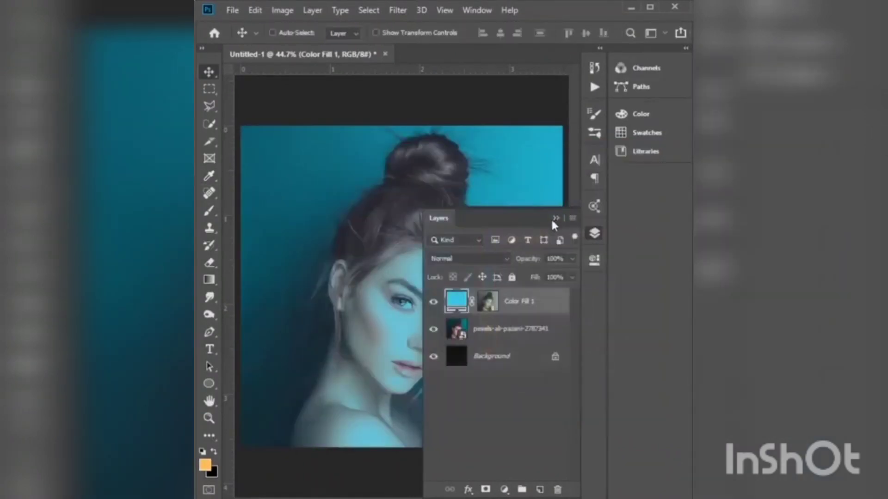
pyautogui.click(594, 233)
pyautogui.click(509, 329)
pyautogui.click(504, 489)
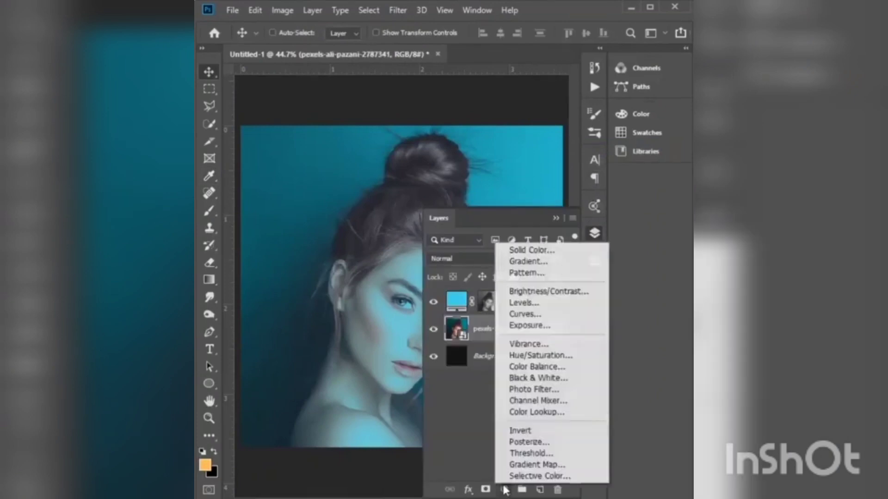
pyautogui.click(543, 250)
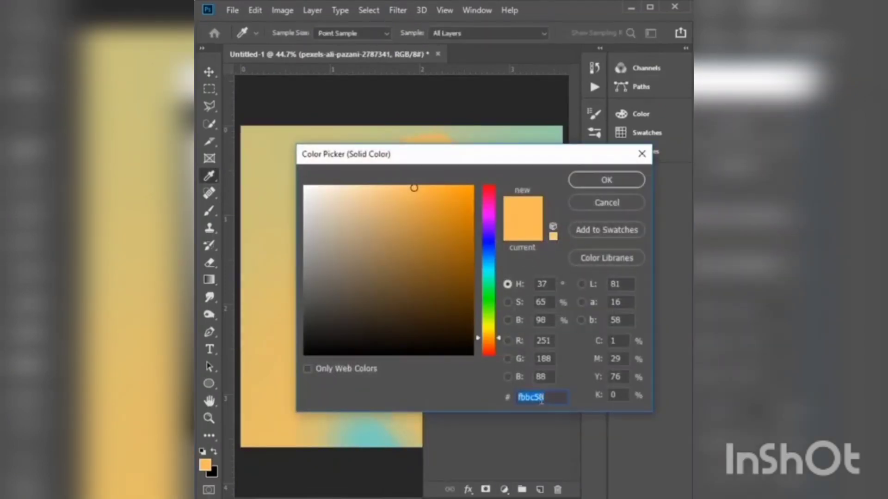
pyautogui.write('080')
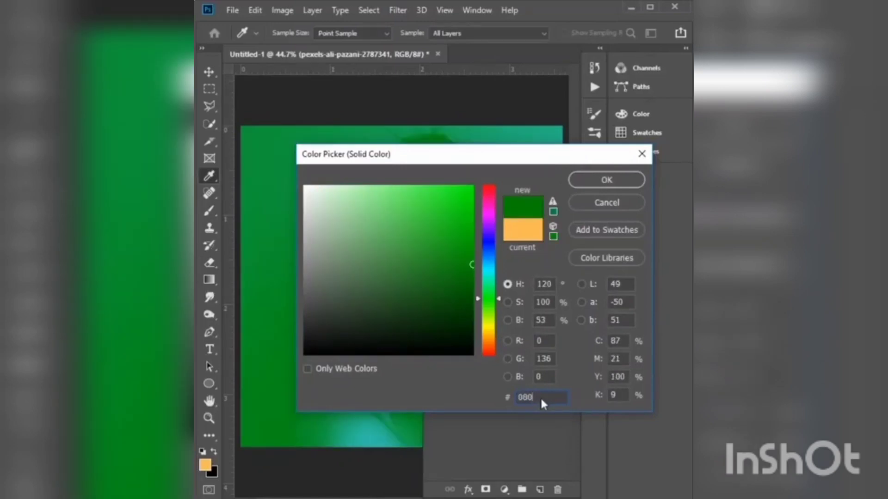
pyautogui.write('E2C')
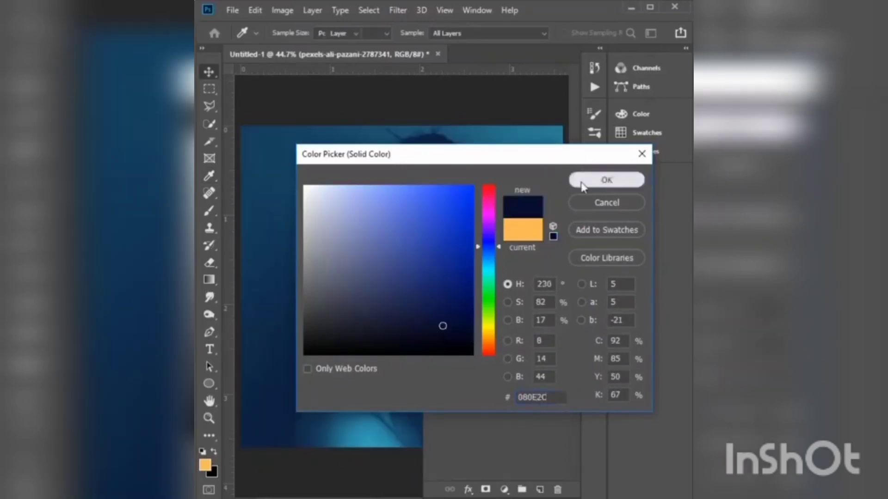
pyautogui.click(582, 185)
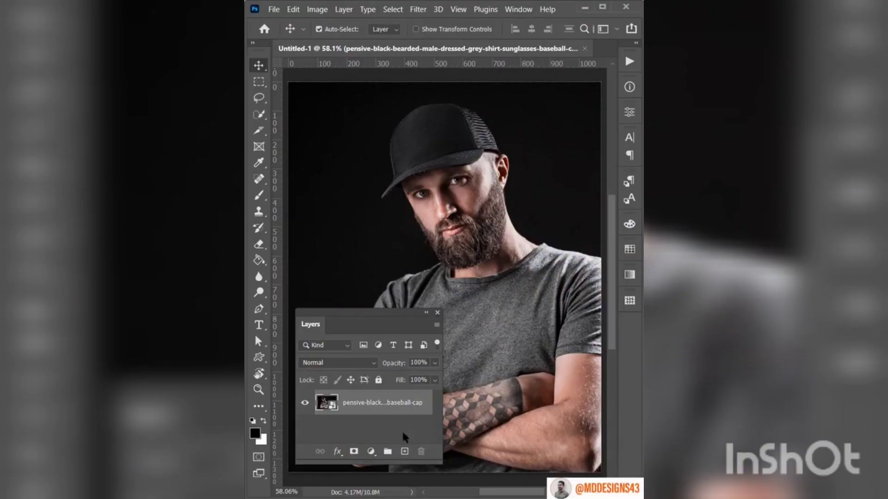
# Step: Add a new empty layer and fill it with white using the Paint Bucket
pyautogui.click(405, 452)
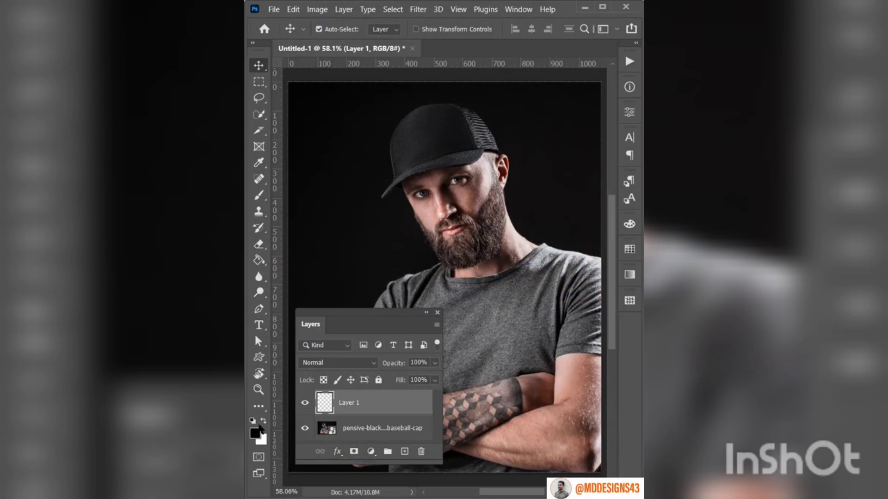
pyautogui.click(263, 421)
pyautogui.click(254, 433)
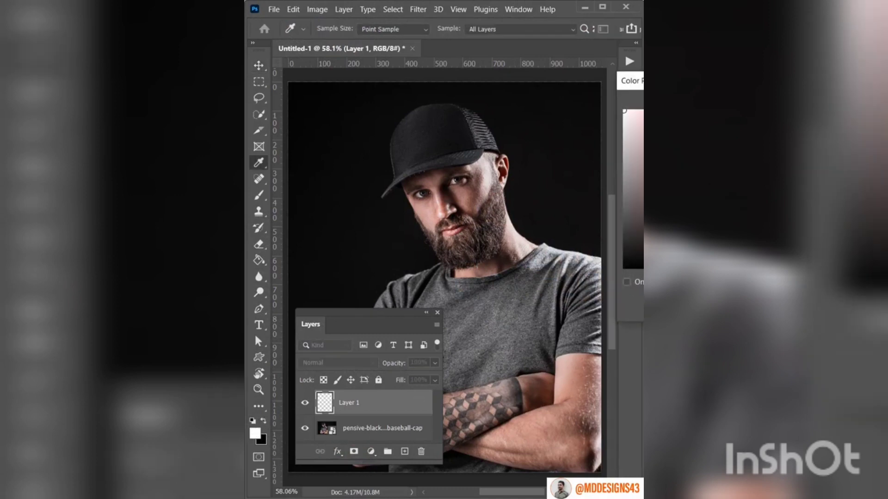
pyautogui.moveTo(723, 81); pyautogui.dragTo(390, 143)
pyautogui.click(555, 165)
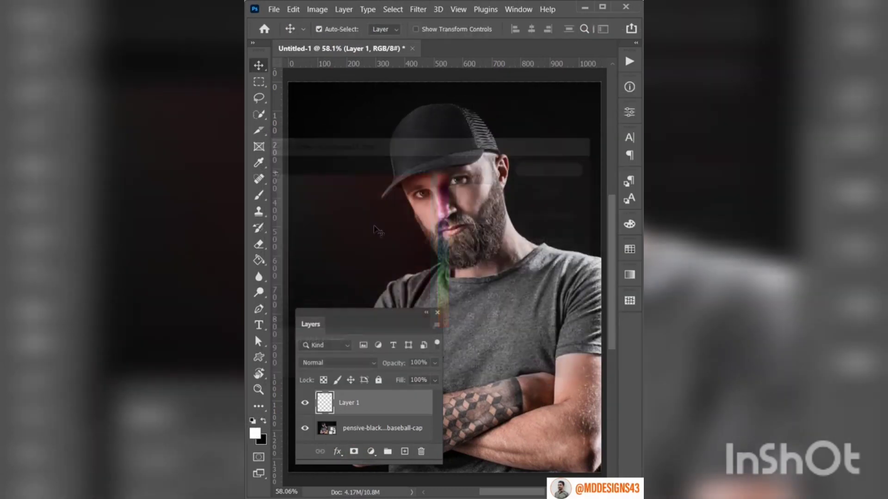
pyautogui.press('g')
pyautogui.click(470, 235)
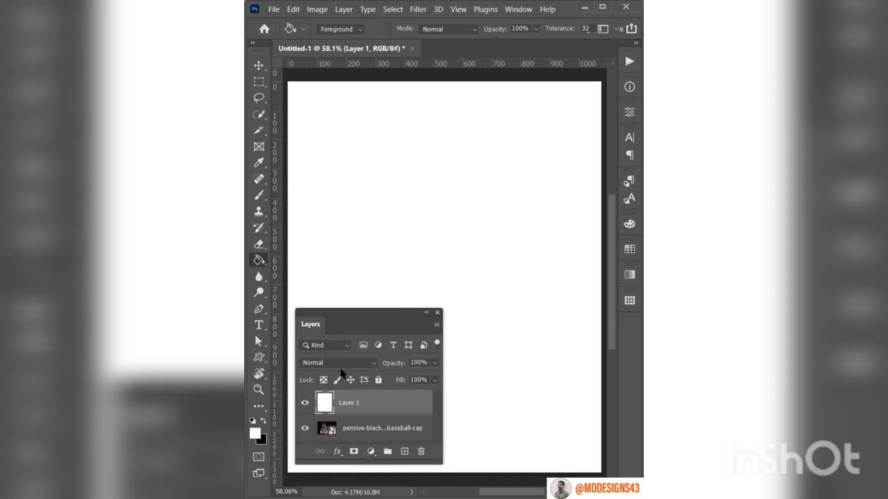
# Step: Set the white layer's blend mode to Overlay, then open the Filter Gallery
pyautogui.click(341, 367)
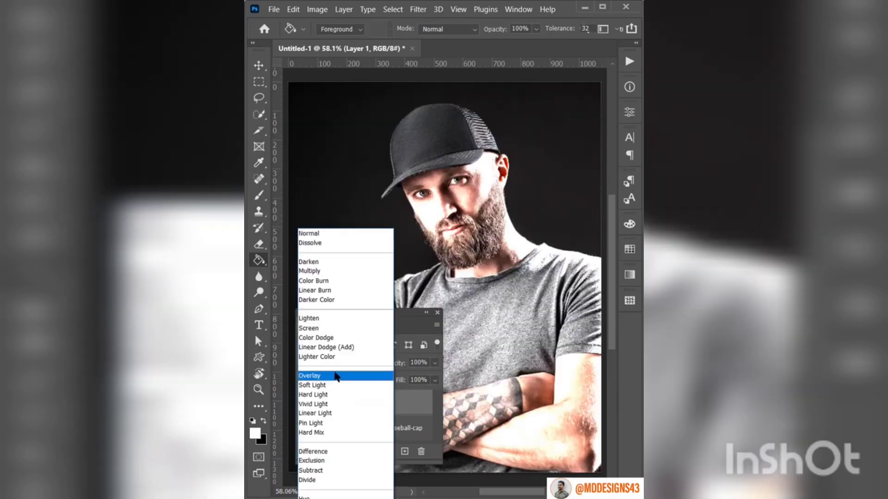
pyautogui.click(337, 375)
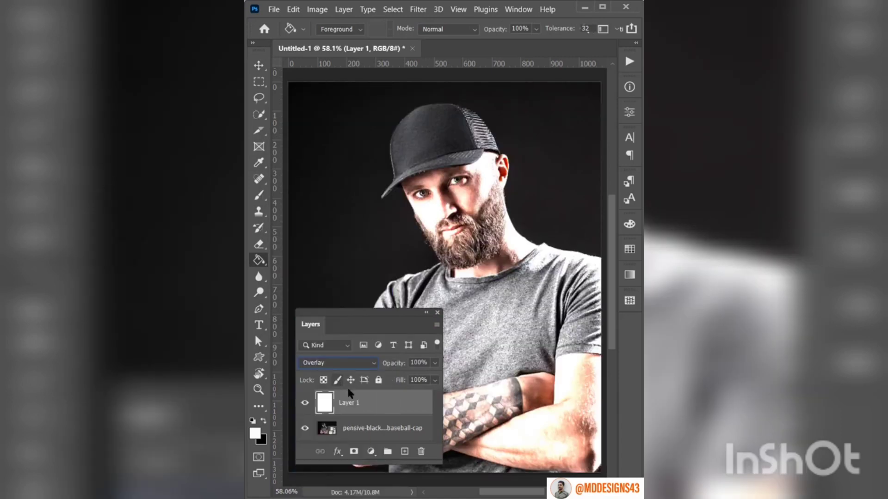
pyautogui.click(419, 11)
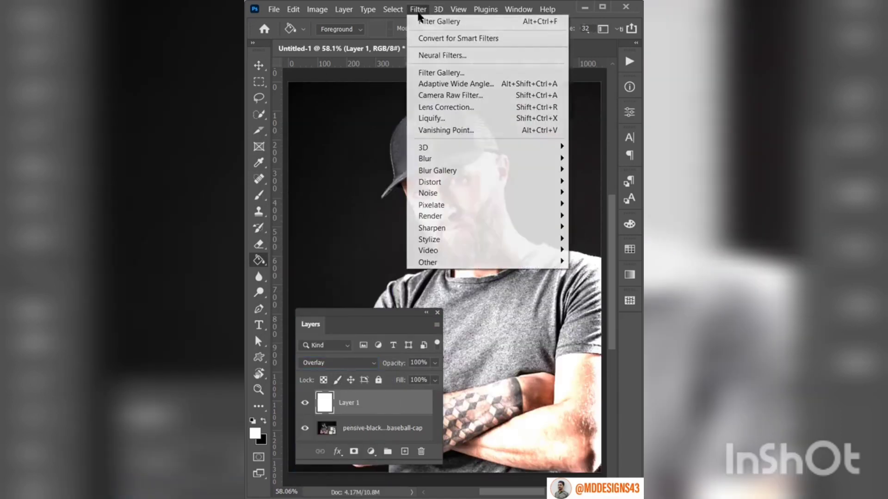
pyautogui.click(420, 72)
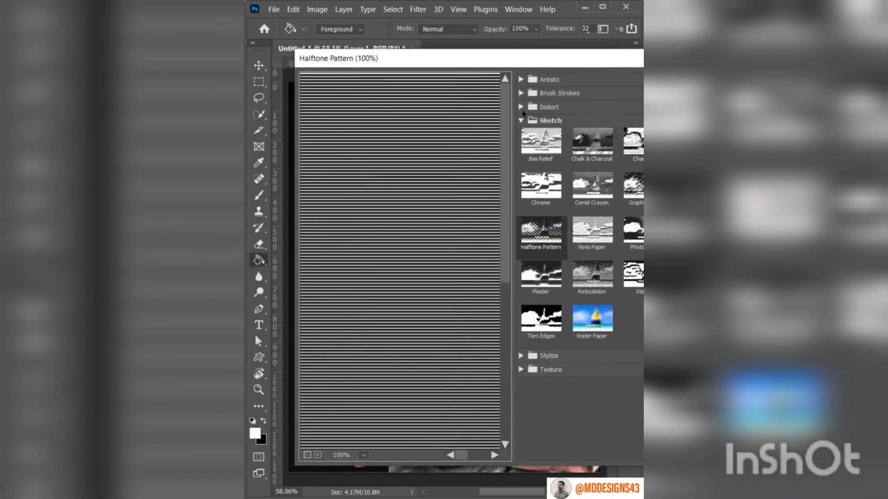
# Step: Apply the Sketch Halftone Pattern filter with Line type, size 2 and contrast 26
pyautogui.click(520, 121)
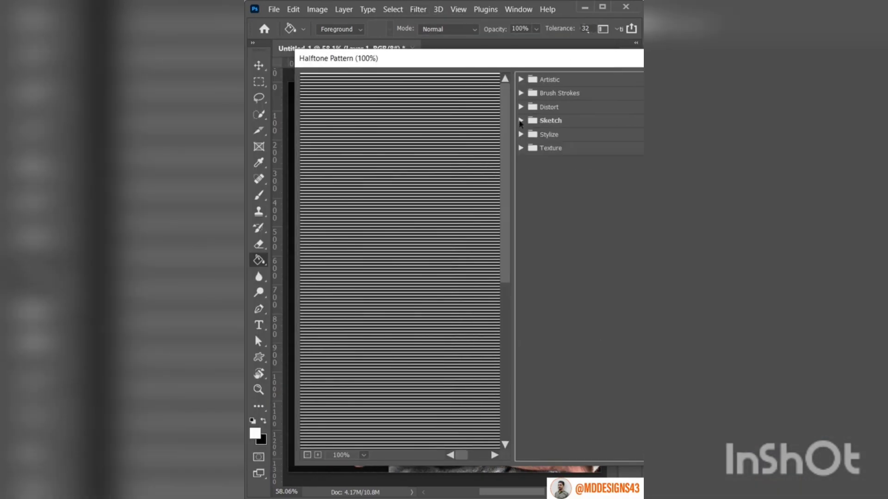
pyautogui.click(520, 121)
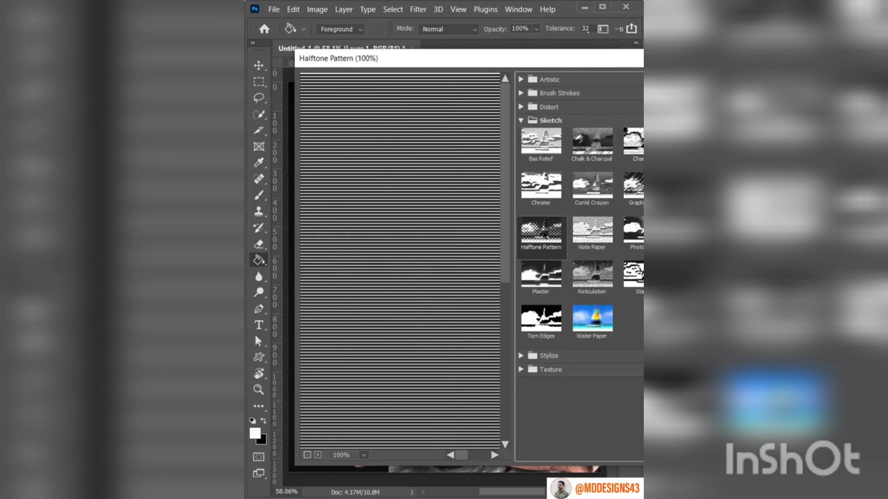
pyautogui.click(587, 247)
pyautogui.click(541, 230)
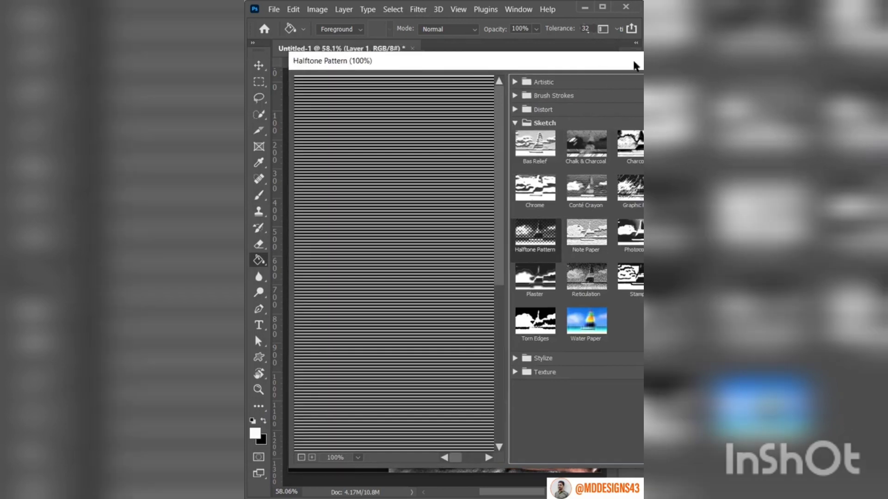
pyautogui.moveTo(634, 60); pyautogui.dragTo(414, 81)
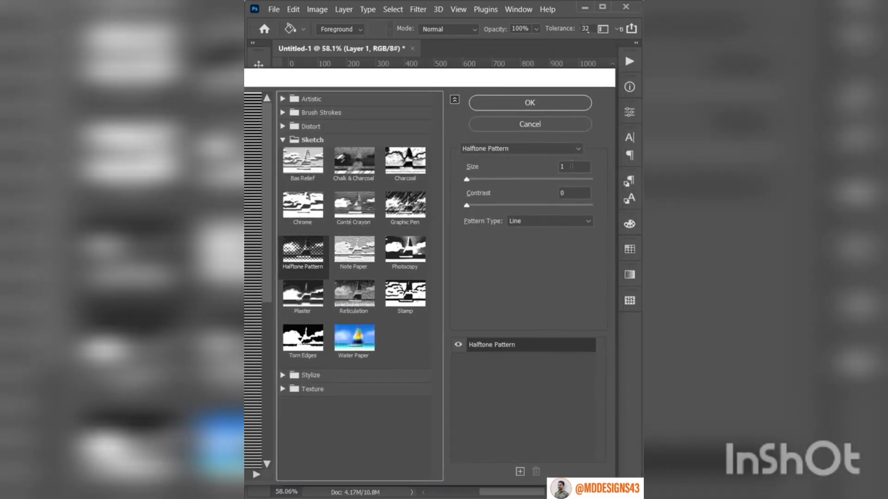
pyautogui.doubleClick(562, 166)
pyautogui.write('2')
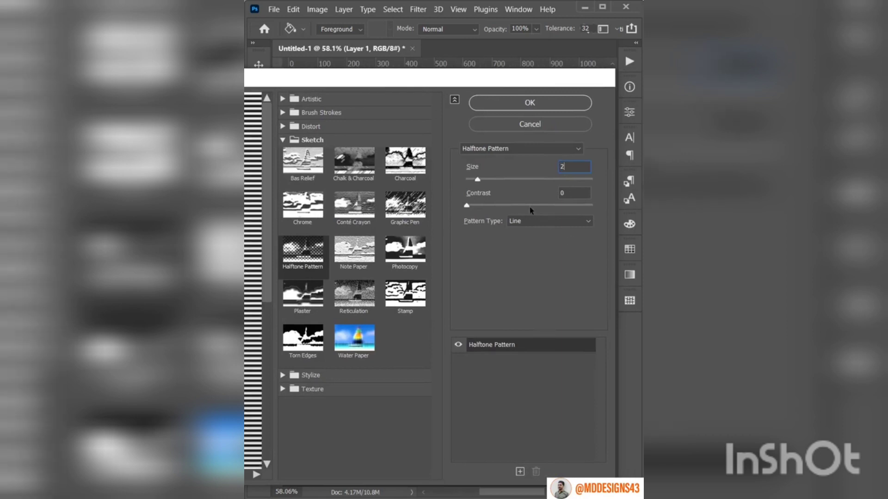
pyautogui.click(530, 206)
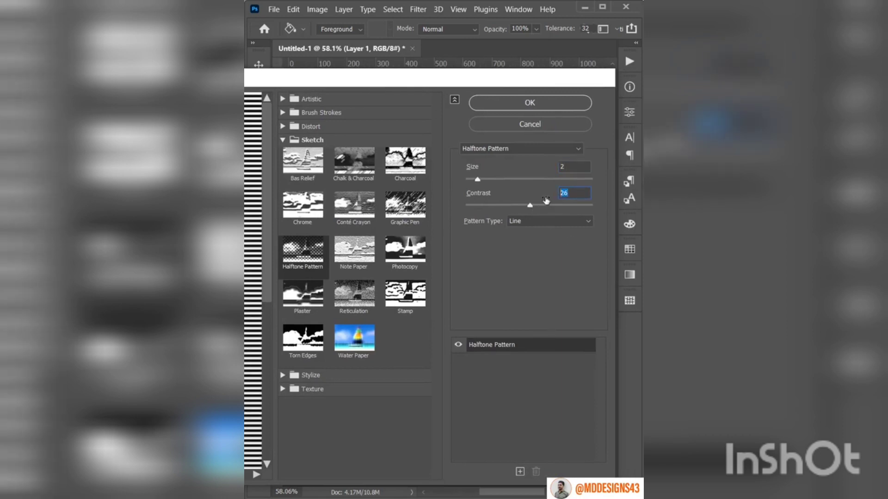
pyautogui.click(551, 108)
pyautogui.scroll(-1, 462, 246)
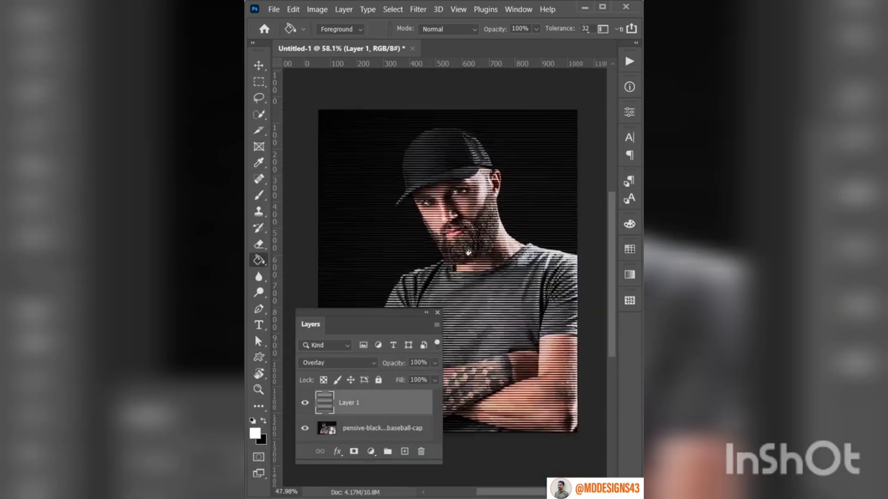
pyautogui.scroll(-4, 462, 245)
# Step: Free-transform the stripe layer, rotating it diagonally and scaling it to cover the canvas
pyautogui.click(259, 66)
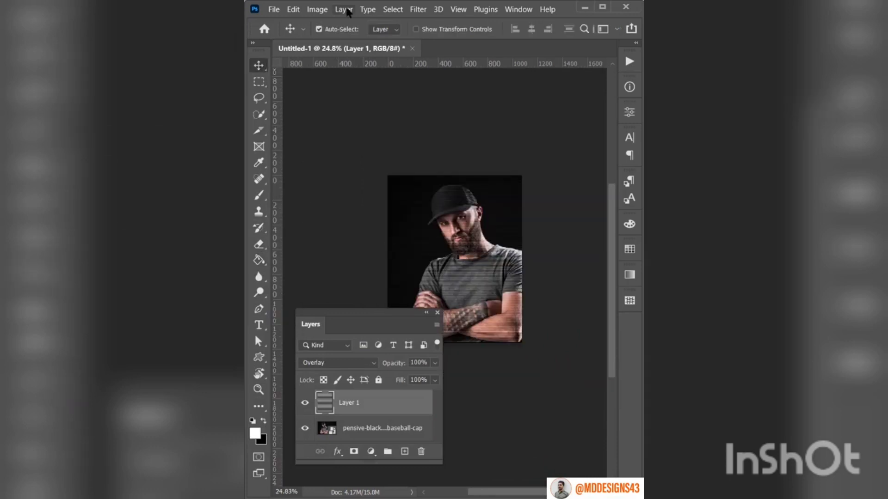
pyautogui.click(317, 10)
pyautogui.moveTo(368, 9)
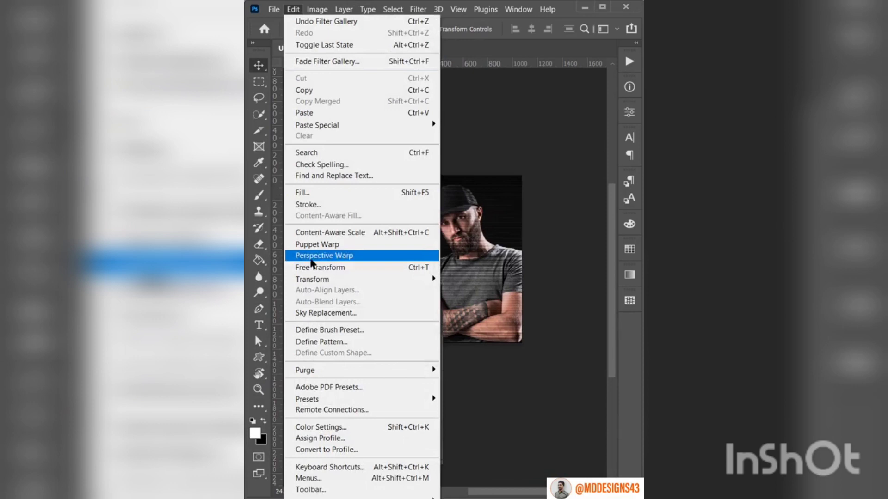
pyautogui.click(314, 266)
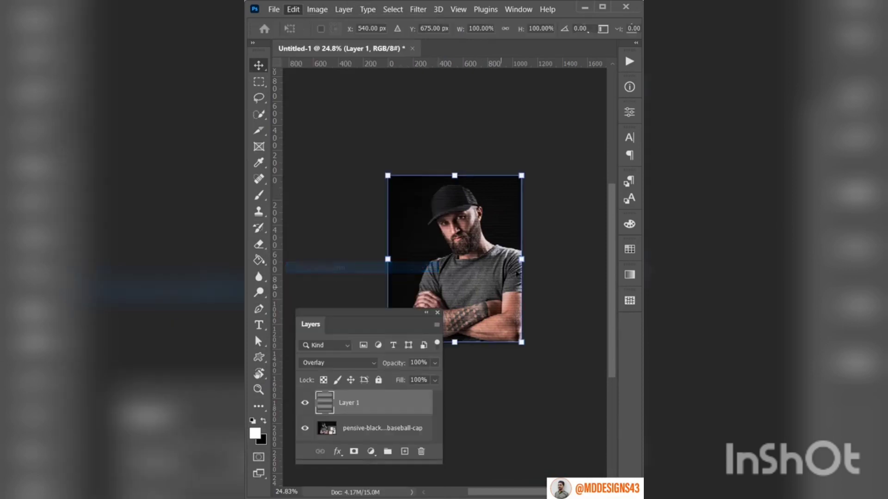
pyautogui.moveTo(535, 176); pyautogui.dragTo(472, 171)
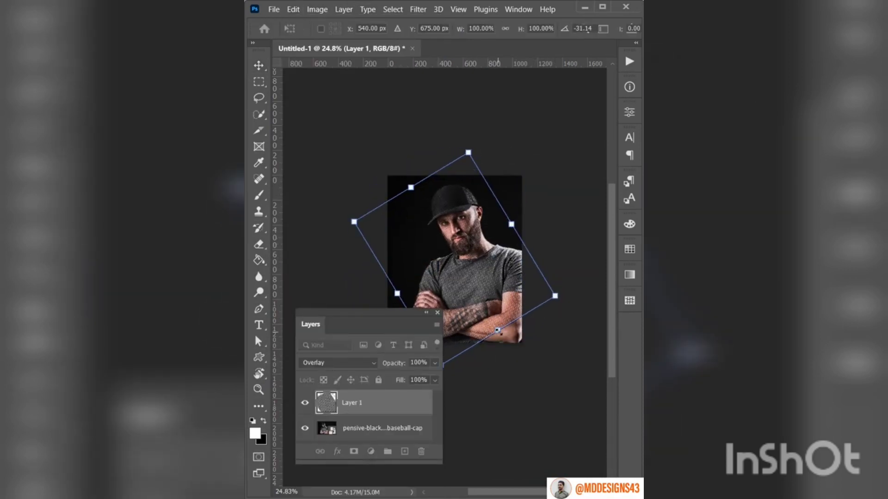
pyautogui.moveTo(497, 330); pyautogui.dragTo(529, 382)
pyautogui.moveTo(511, 224); pyautogui.dragTo(547, 200)
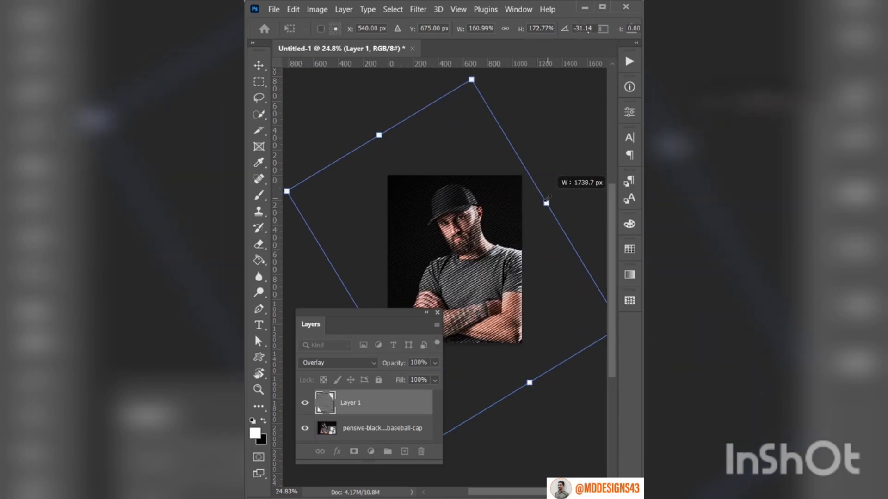
pyautogui.press('Return')
pyautogui.hotkey('ctrl', '0')
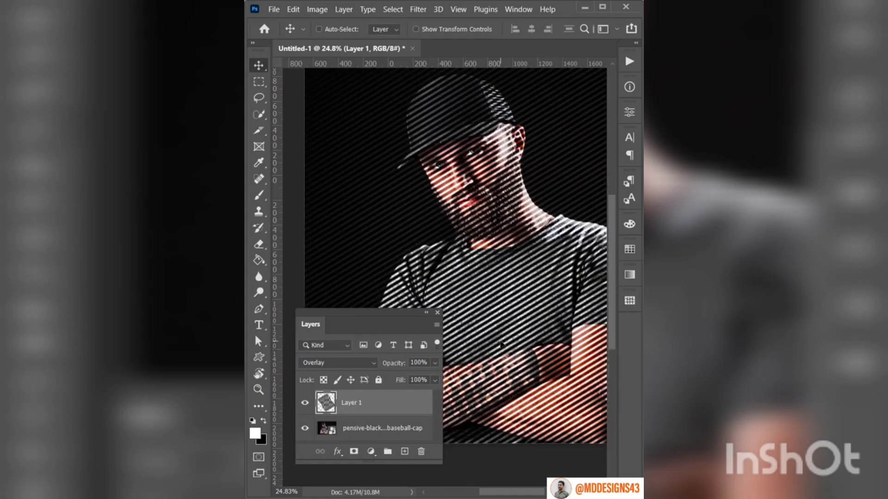
# Step: Lower the stripe layer's opacity to 37% and toggle its visibility to compare
pyautogui.moveTo(399, 368); pyautogui.dragTo(353, 369)
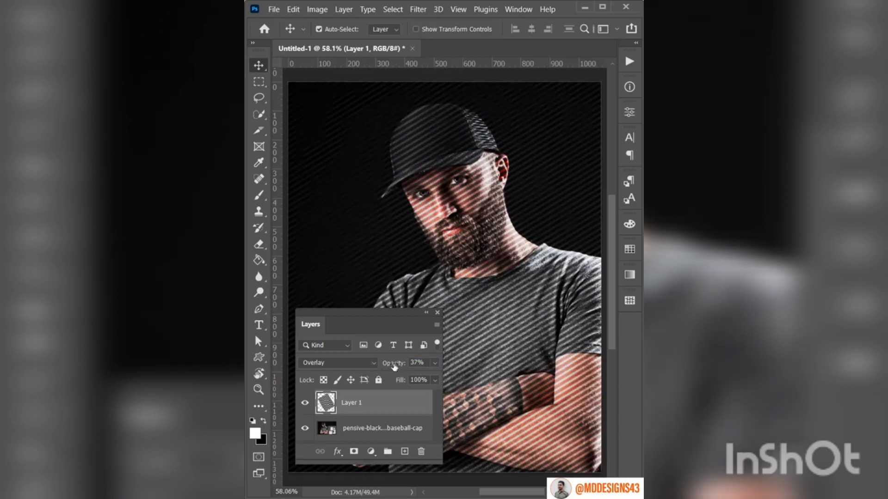
pyautogui.click(305, 403)
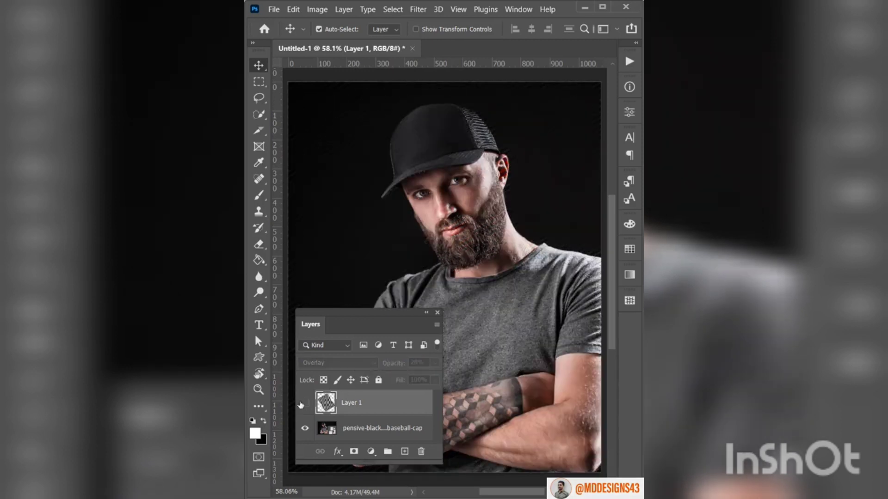
pyautogui.click(305, 403)
# Step: Flip the skyline copy vertically with Free Transform
pyautogui.hotkey('ctrl', 't')
pyautogui.rightClick(396, 321)
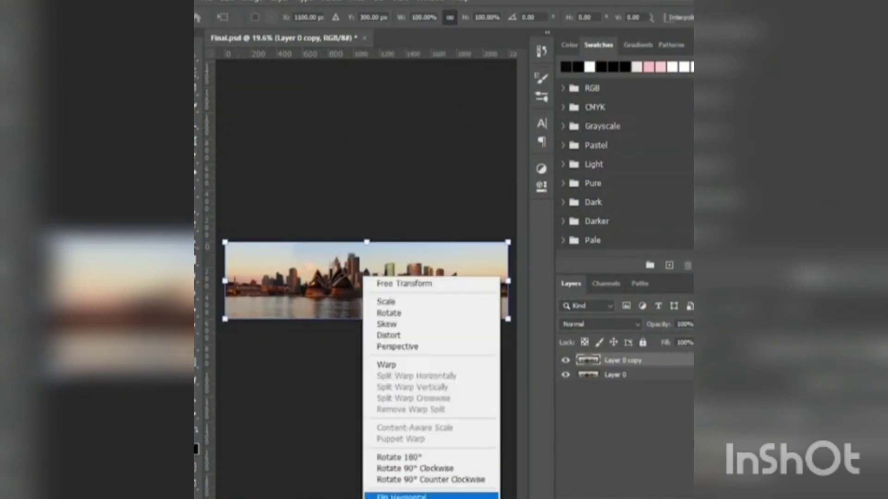
pyautogui.click(397, 496)
pyautogui.press('Return')
# Step: Resize the image to a 2200 px height, making it a square
pyautogui.click(227, 2)
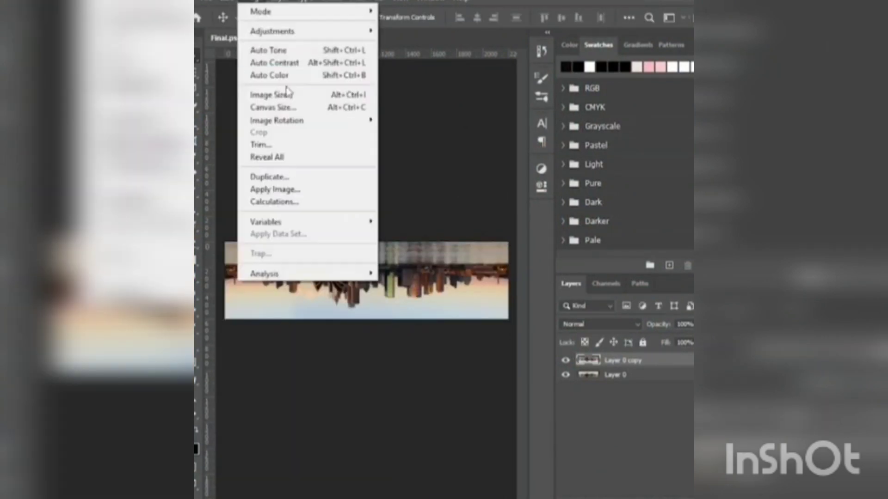
pyautogui.click(286, 88)
pyautogui.press('Tab')
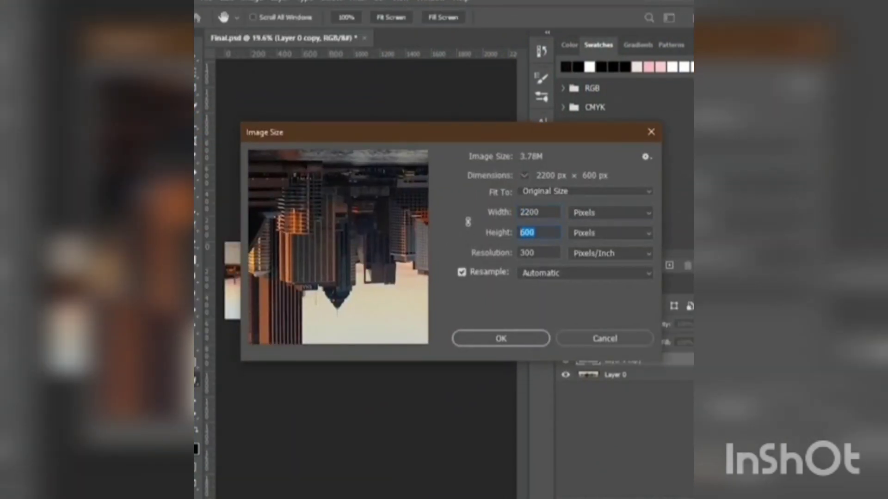
pyautogui.write('2200')
pyautogui.press('Return')
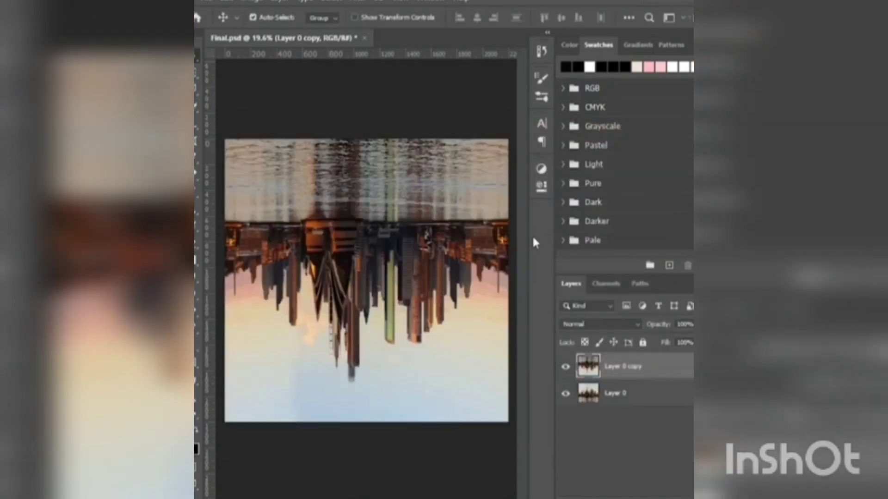
# Step: Apply Distort > Polar Coordinates to curl the skyline into a tiny planet
pyautogui.click(354, 2)
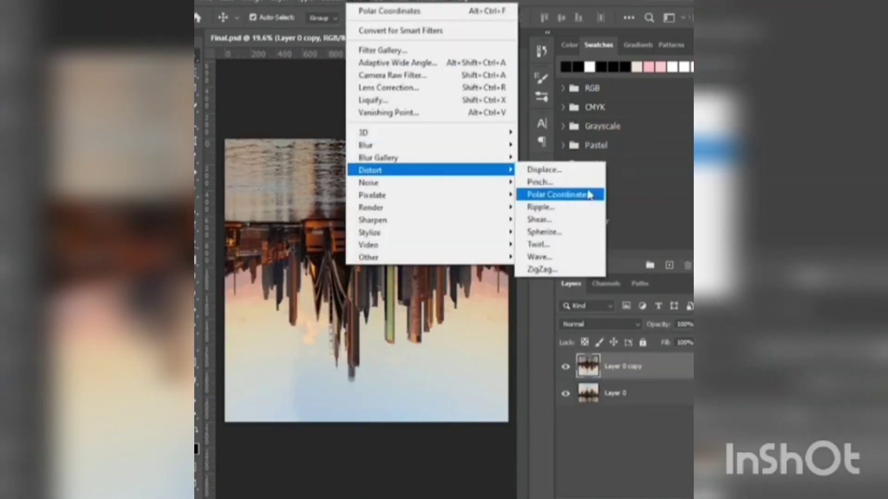
pyautogui.click(560, 193)
pyautogui.click(576, 166)
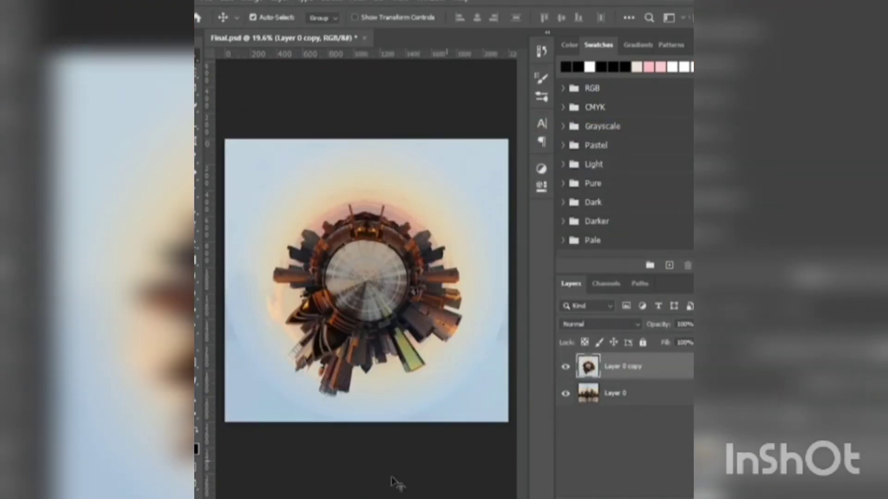